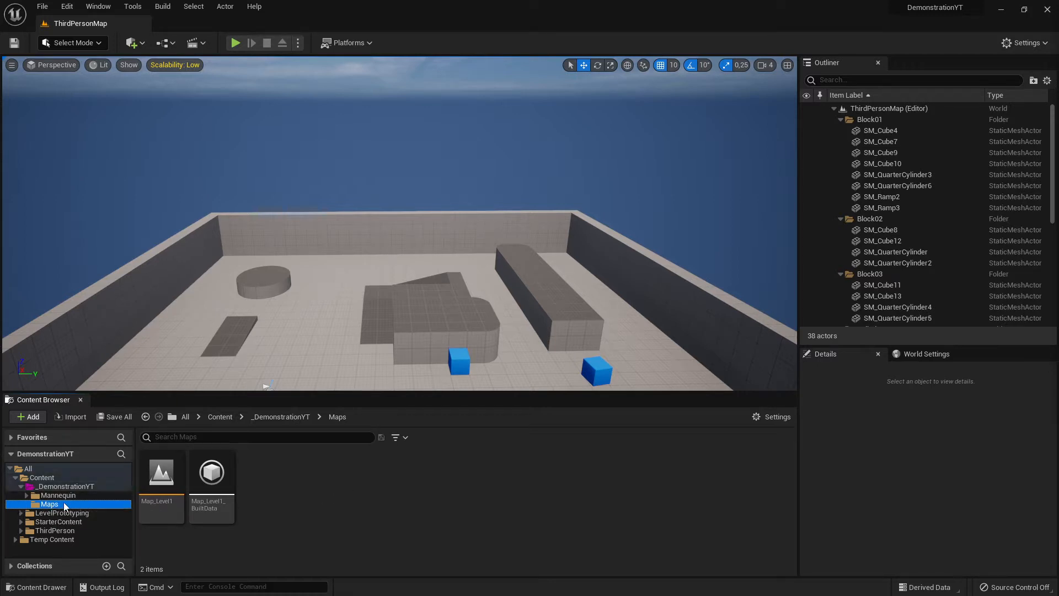
# Open the Map_Level1 level from the _DemonstrationYT Maps folder and make the viewport slightly taller
pyautogui.moveTo(164, 489)
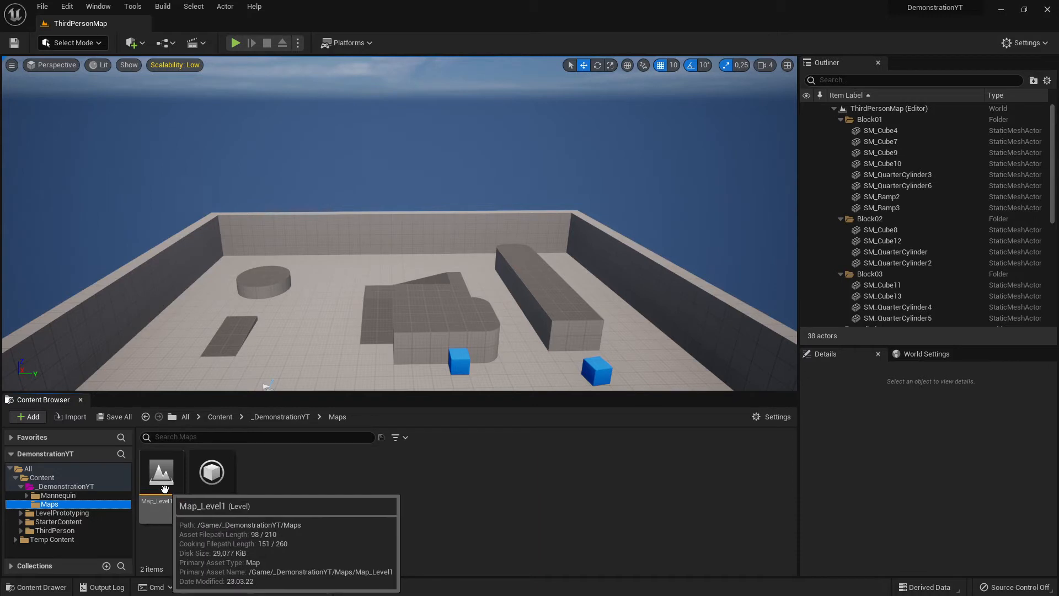
pyautogui.click(364, 503)
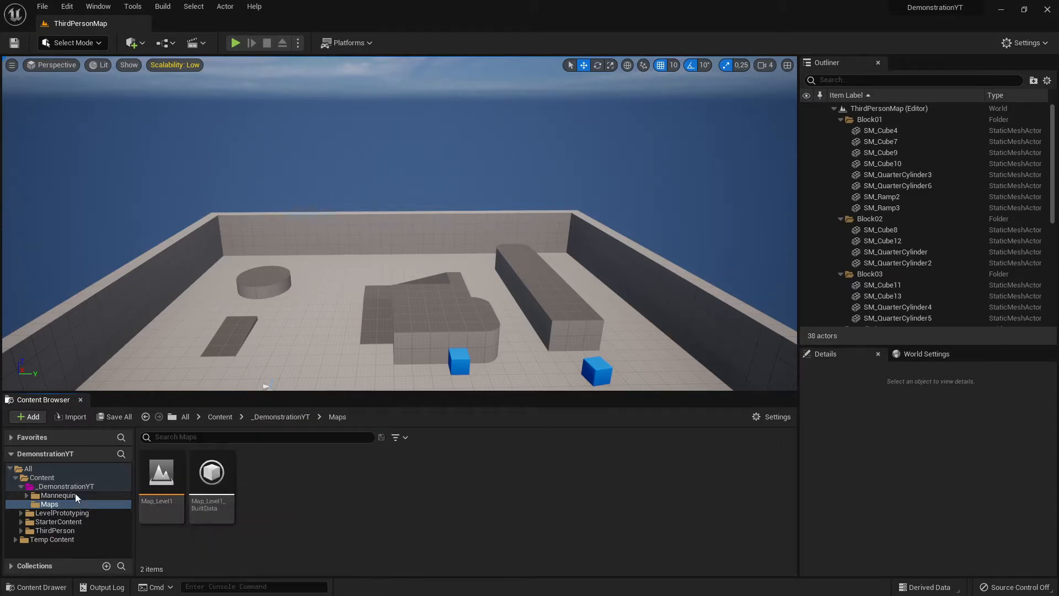
pyautogui.click(61, 487)
pyautogui.click(62, 504)
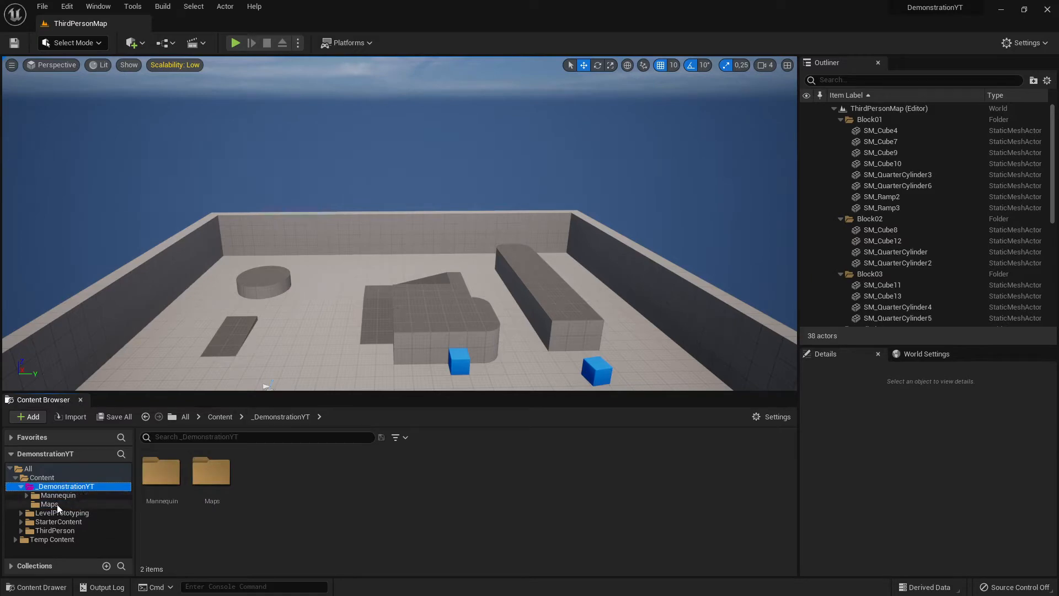
pyautogui.doubleClick(161, 475)
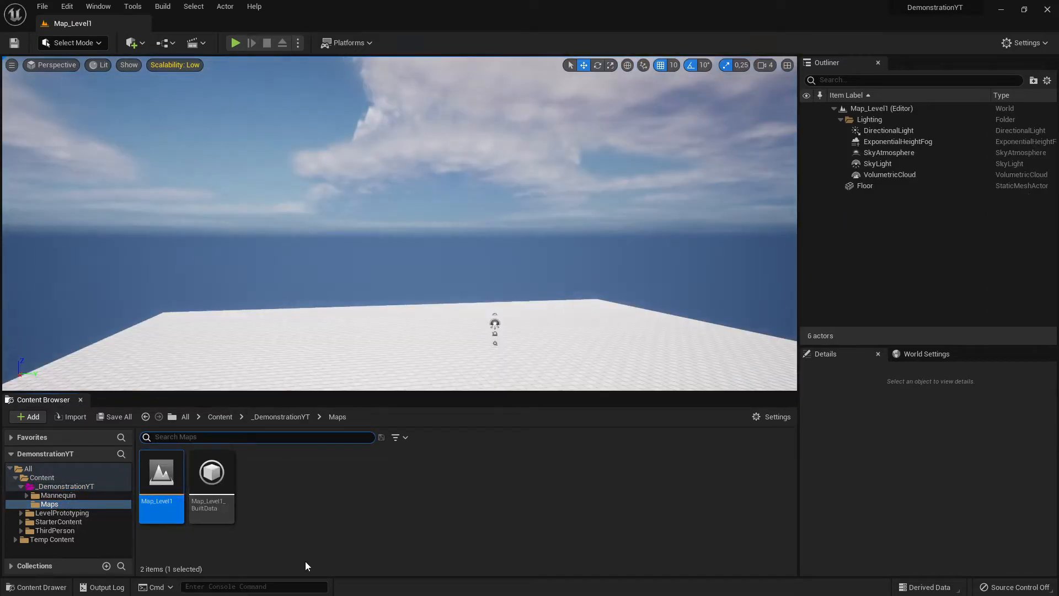
pyautogui.moveTo(506, 326); pyautogui.dragTo(480, 353, button='right')
pyautogui.press('w')
pyautogui.moveTo(359, 262); pyautogui.dragTo(546, 314, button='right')
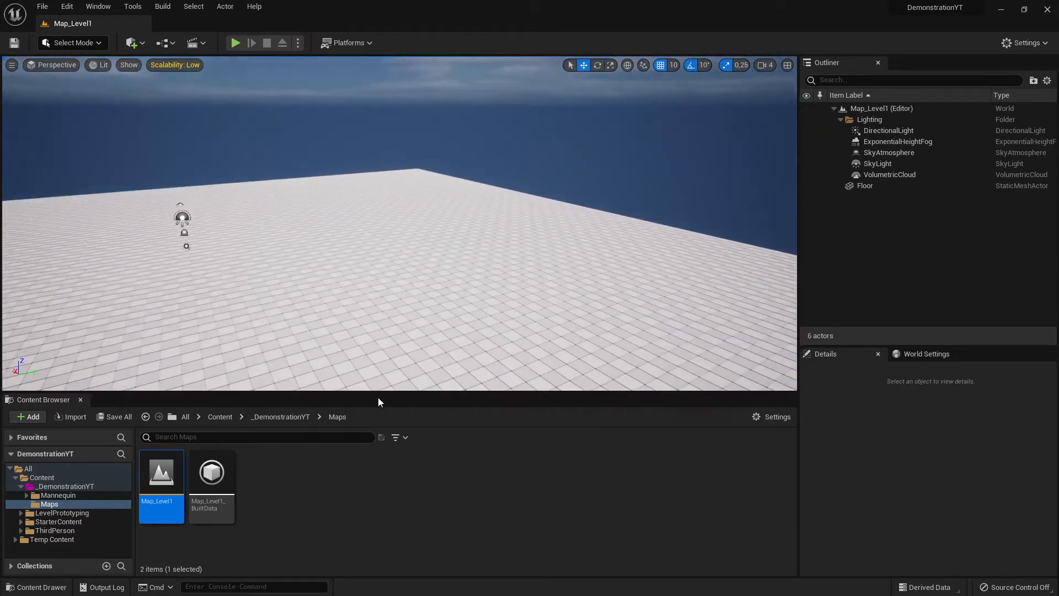
pyautogui.moveTo(405, 391)
pyautogui.mouseDown()
pyautogui.moveTo(417, 440)
pyautogui.moveTo(419, 404)
pyautogui.mouseUp()
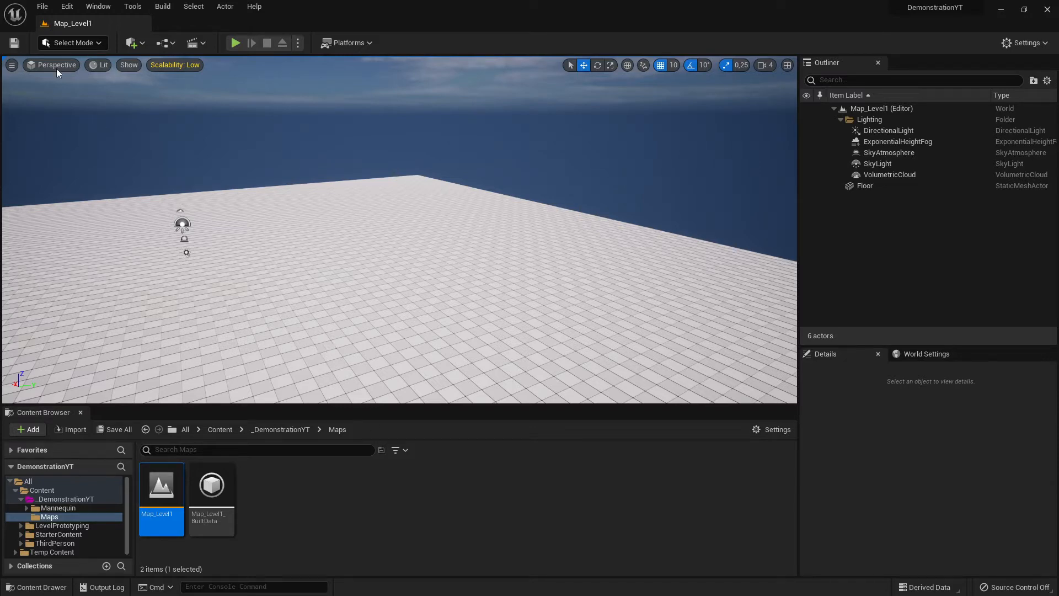
# Open the project settings and dock them as a full-size tab beside the Map_Level1 level
pyautogui.click(41, 8)
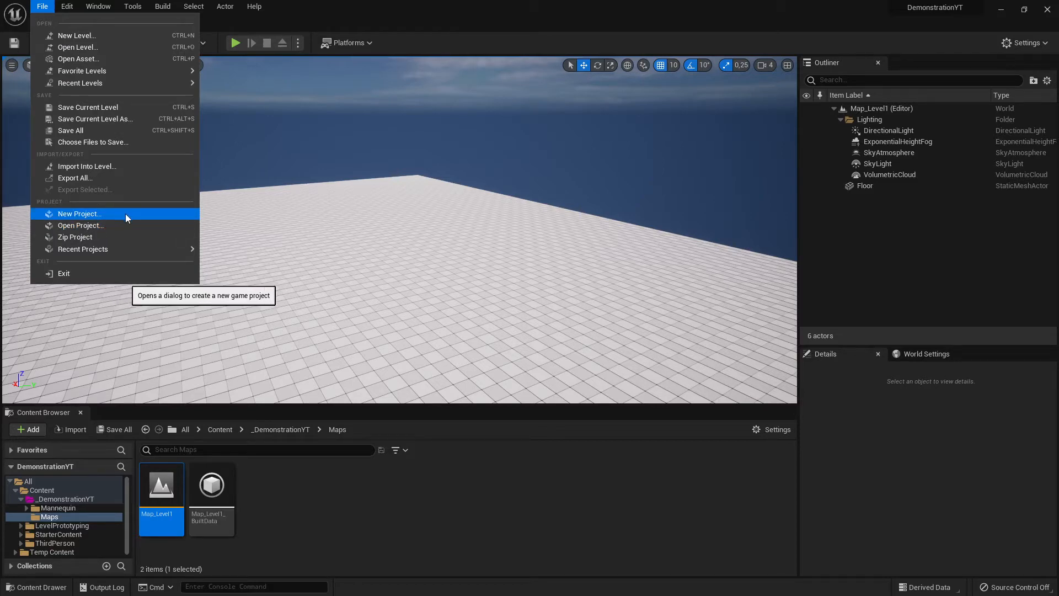
pyautogui.moveTo(68, 10)
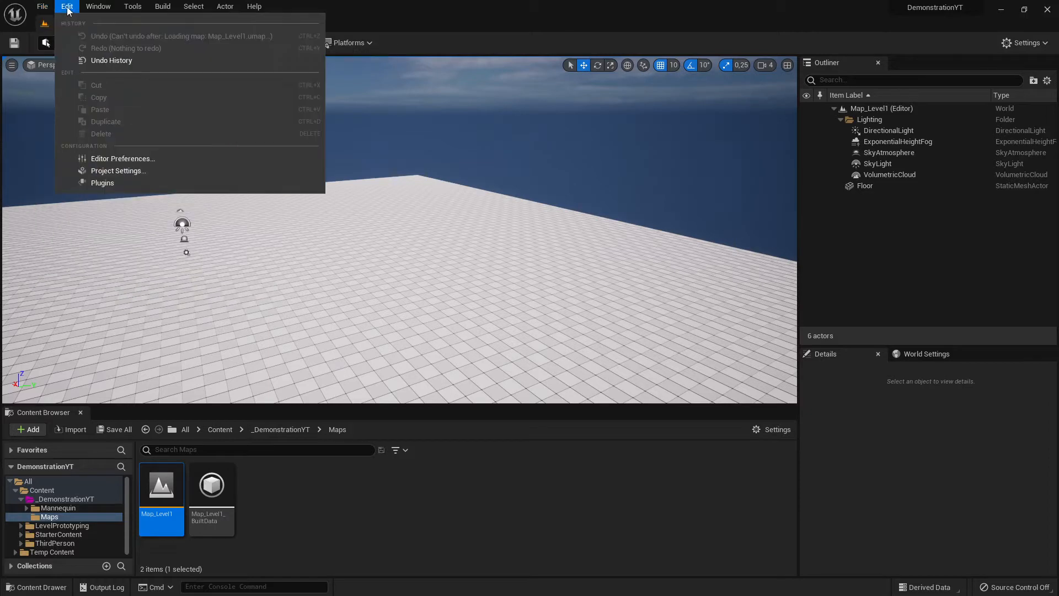
pyautogui.click(121, 170)
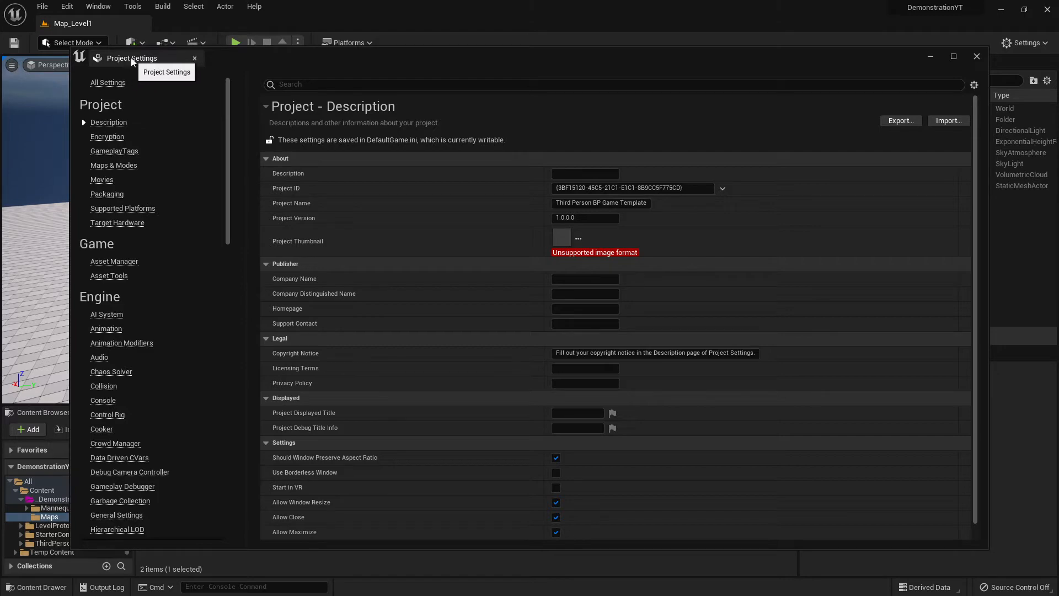
pyautogui.moveTo(136, 65); pyautogui.dragTo(161, 87)
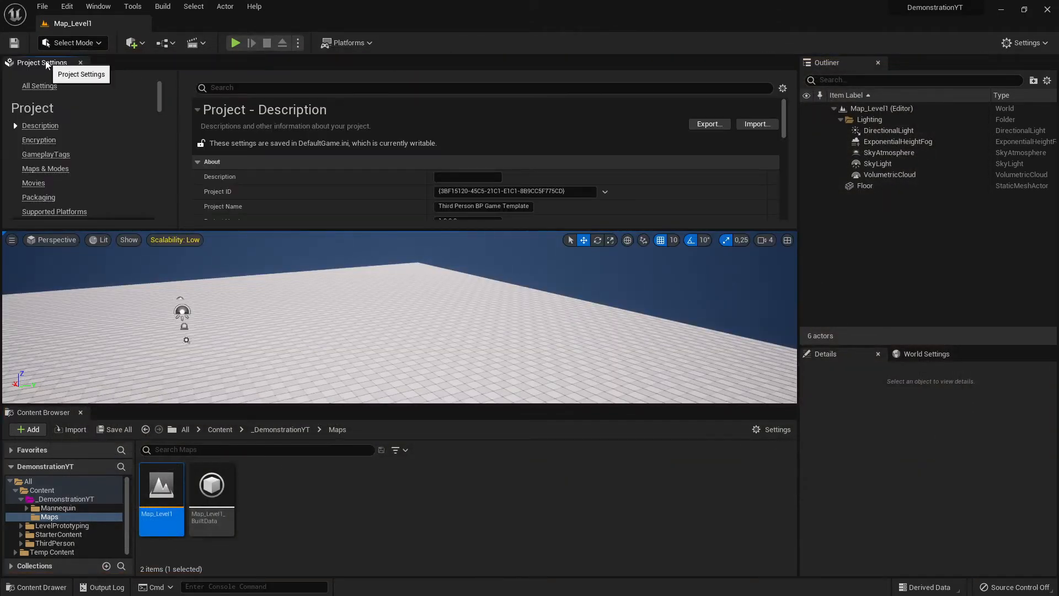
pyautogui.moveTo(63, 67); pyautogui.dragTo(329, 216)
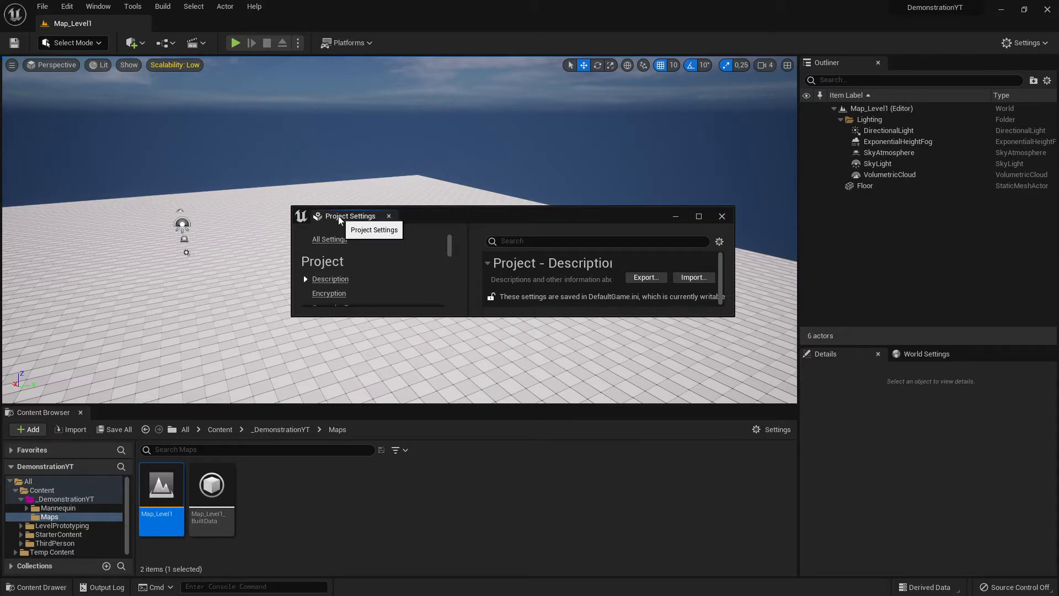
pyautogui.moveTo(329, 217); pyautogui.dragTo(208, 28)
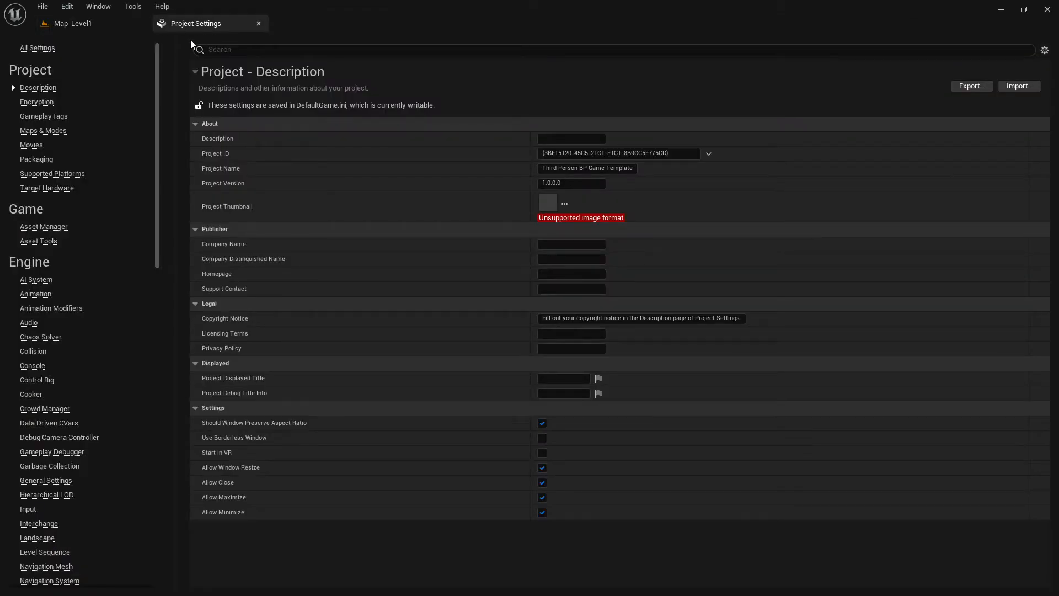
pyautogui.click(85, 28)
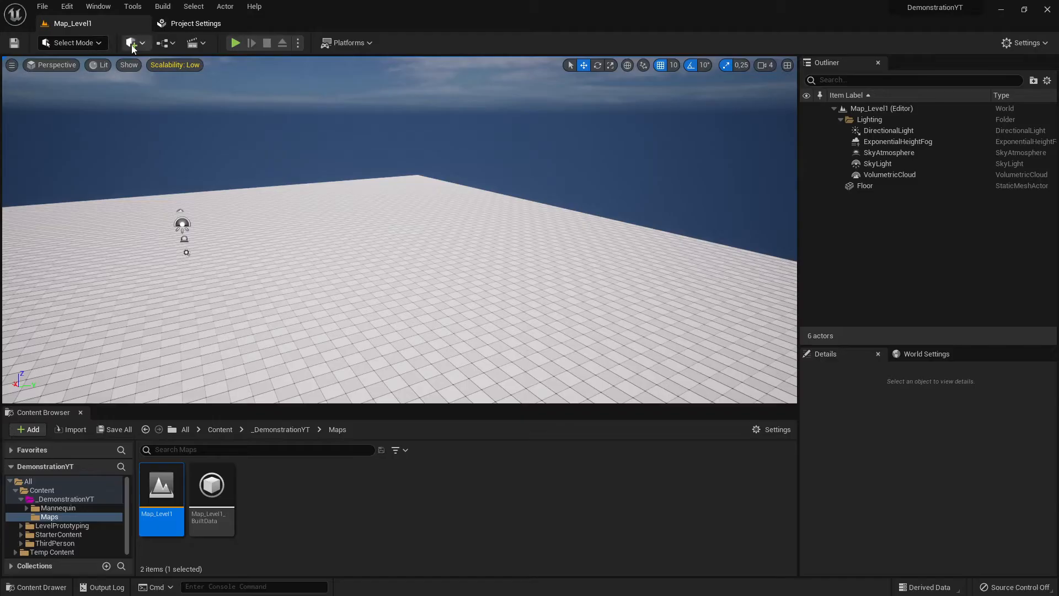
pyautogui.click(183, 27)
pyautogui.click(104, 25)
pyautogui.click(201, 24)
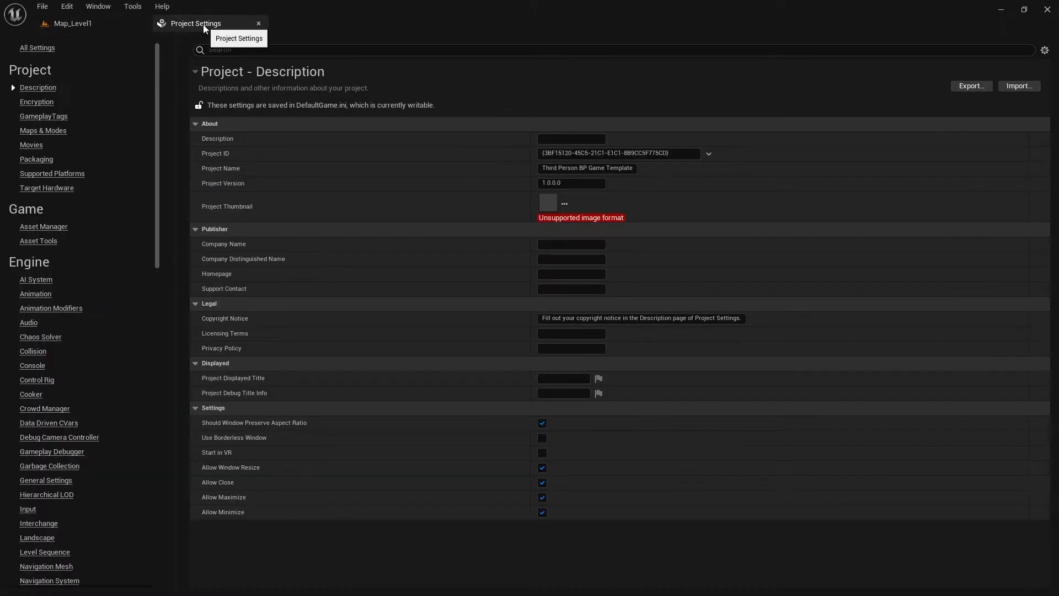
pyautogui.click(96, 26)
pyautogui.click(186, 25)
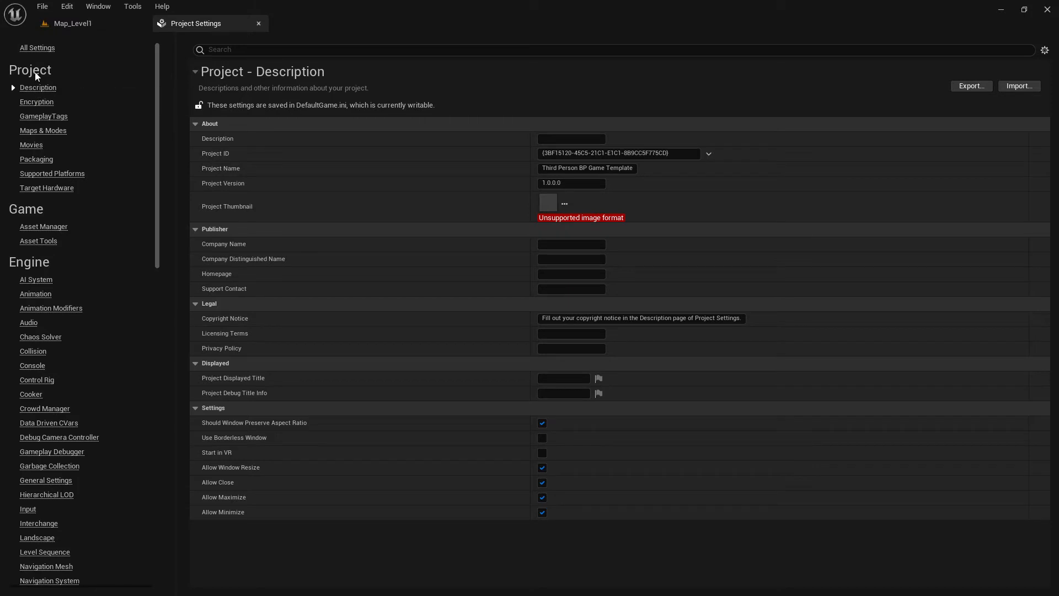
# In the project's Maps & Modes settings, set both the Editor Startup Map and the Game Default Map to Map_Level1
pyautogui.click(54, 132)
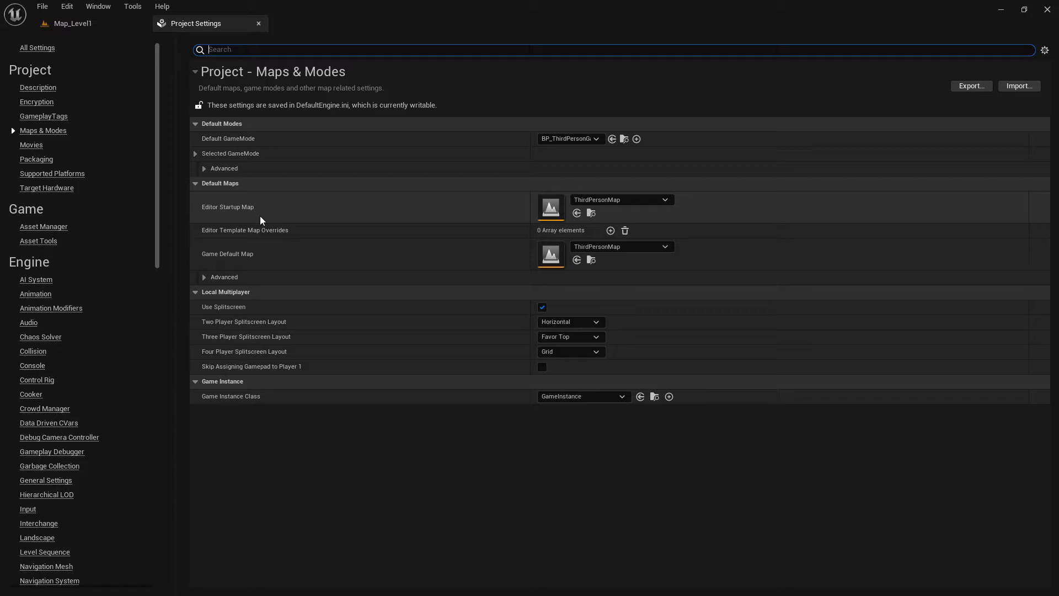
pyautogui.click(640, 201)
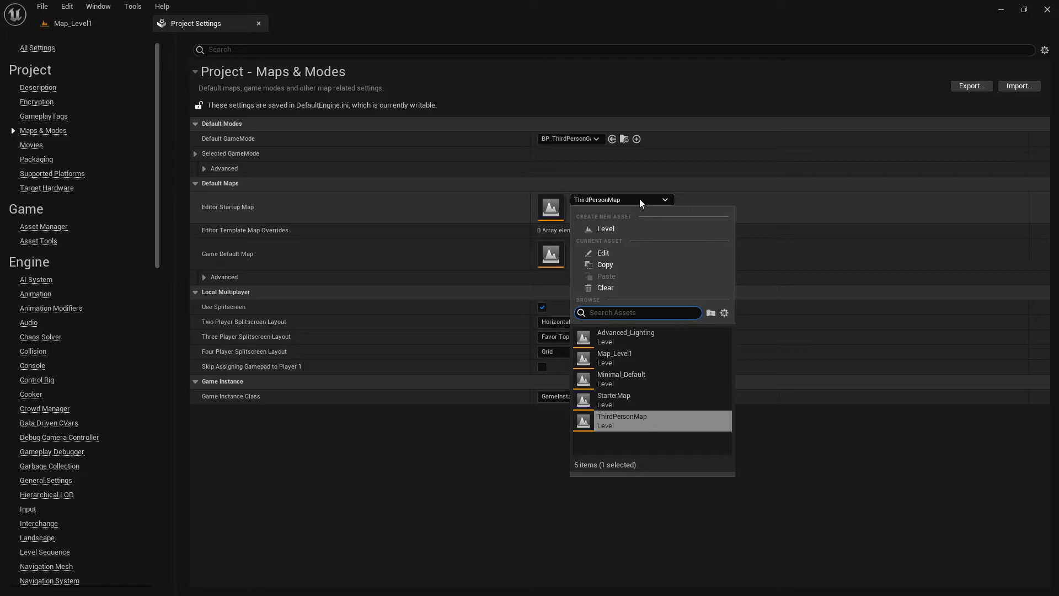
pyautogui.click(624, 360)
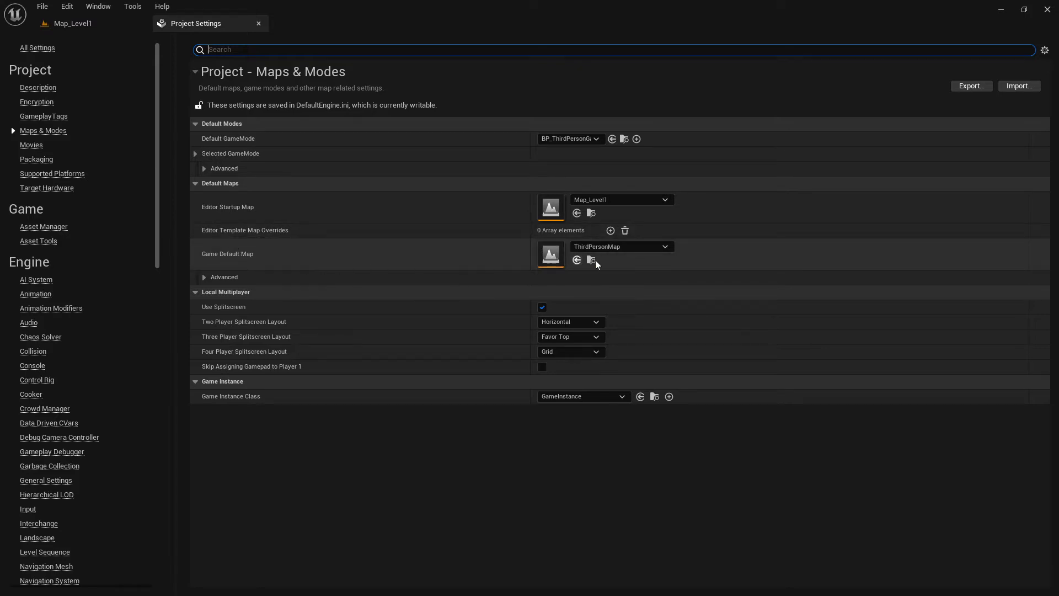
pyautogui.click(634, 249)
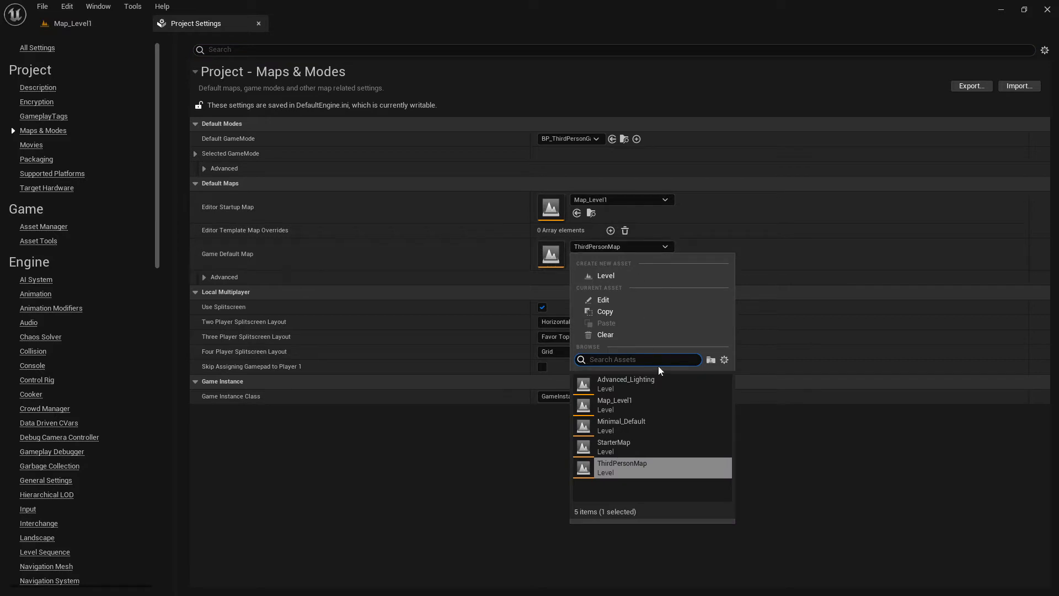
pyautogui.click(626, 402)
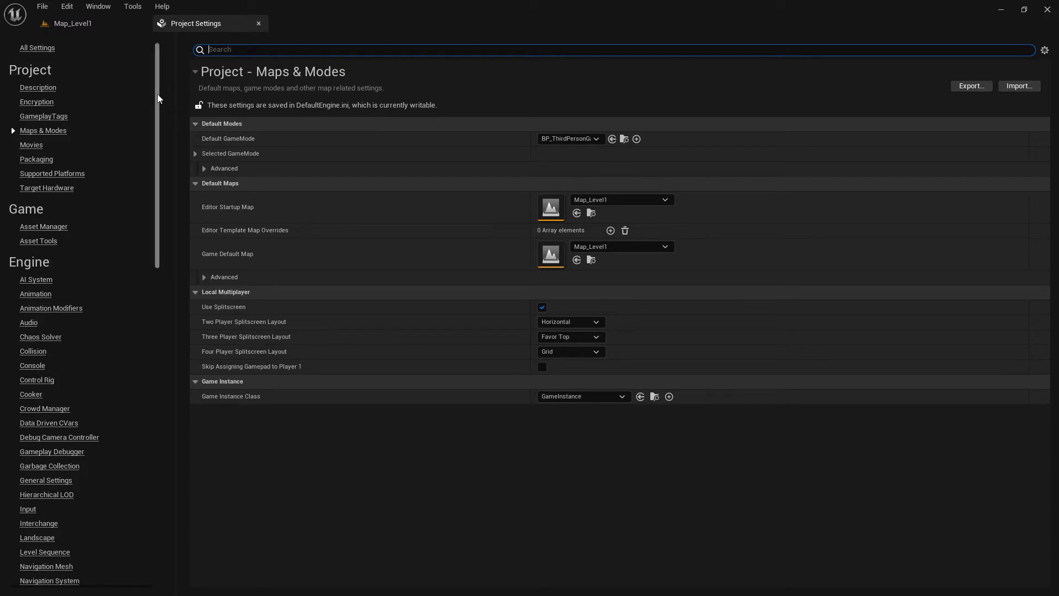
# Expand the project's Selected GameMode classes and set the level's GameMode Override to BP_ThirdPersonGameMode in its world settings
pyautogui.moveTo(157, 93)
pyautogui.mouseDown()
pyautogui.moveTo(161, 438)
pyautogui.moveTo(168, 81)
pyautogui.mouseUp()
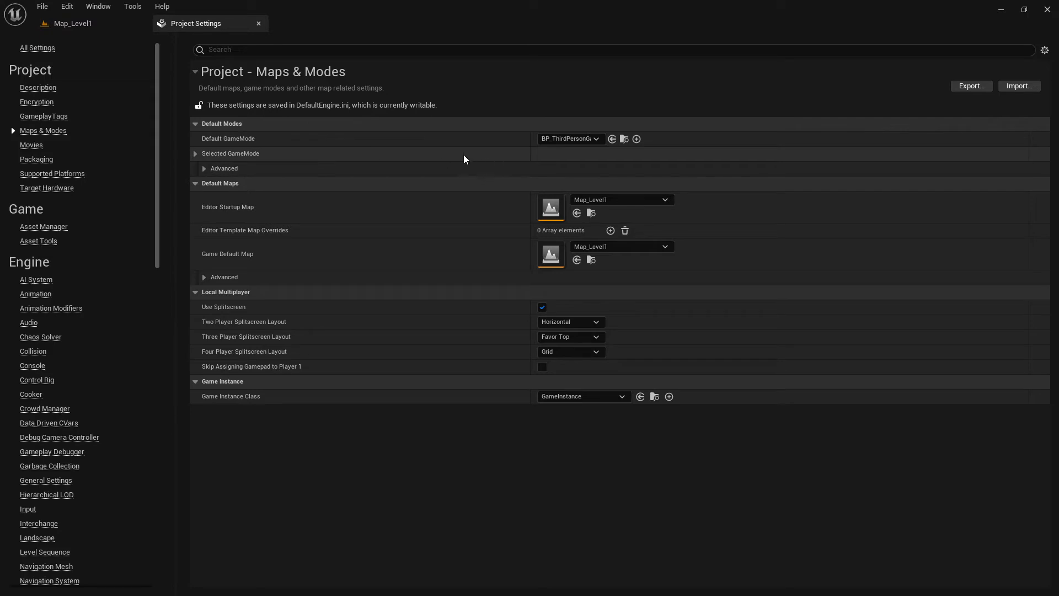
pyautogui.click(196, 154)
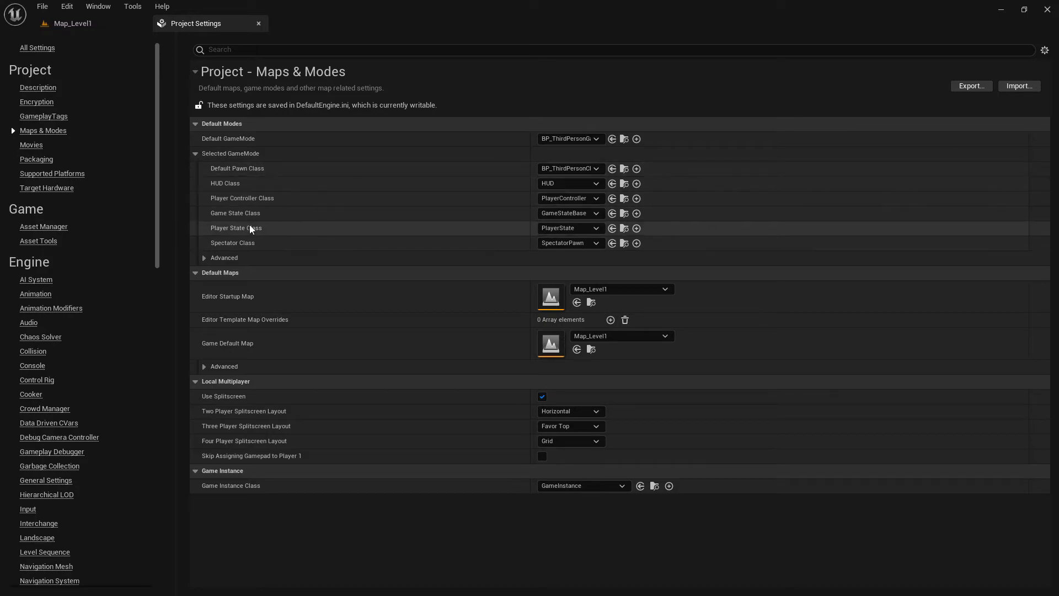
pyautogui.click(77, 26)
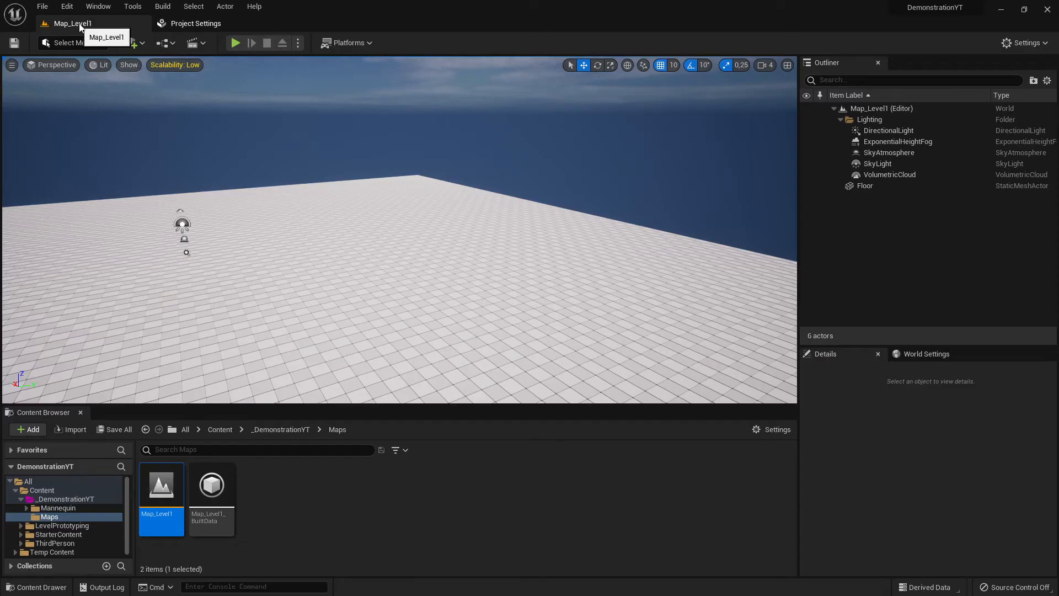
pyautogui.click(931, 356)
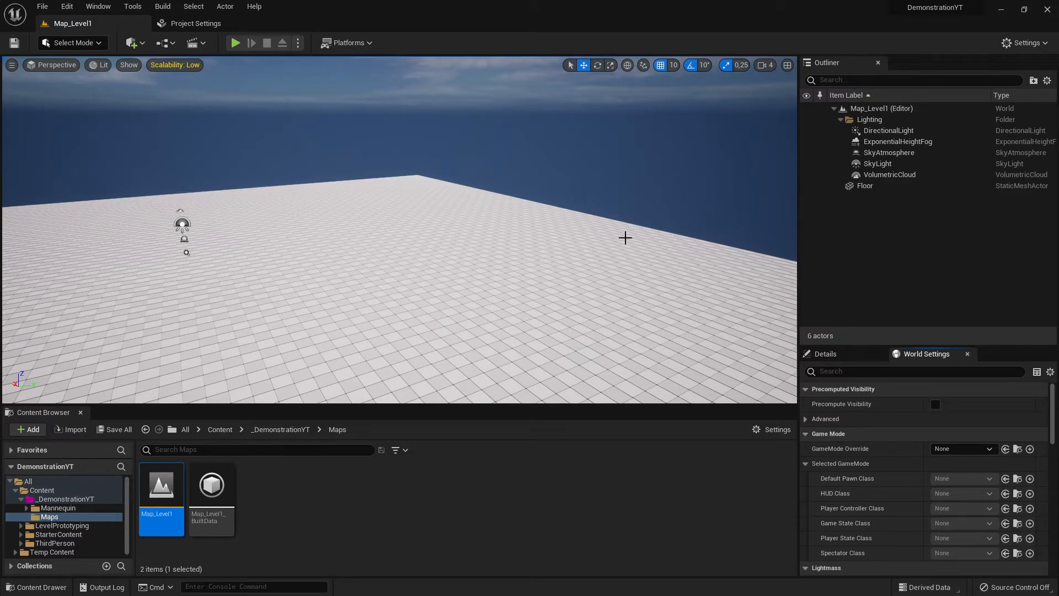
pyautogui.click(969, 447)
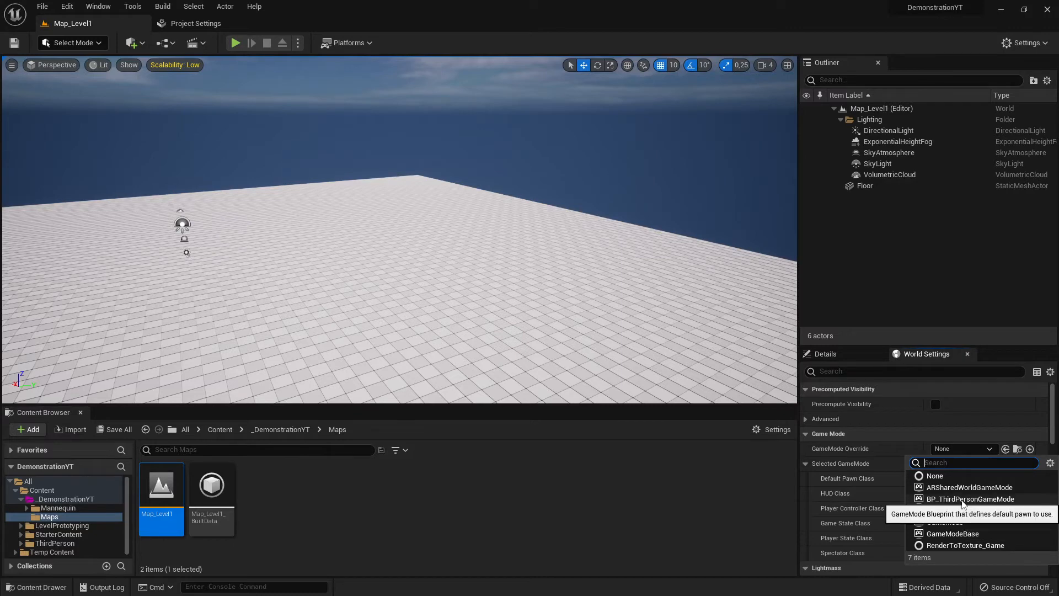
pyautogui.click(963, 499)
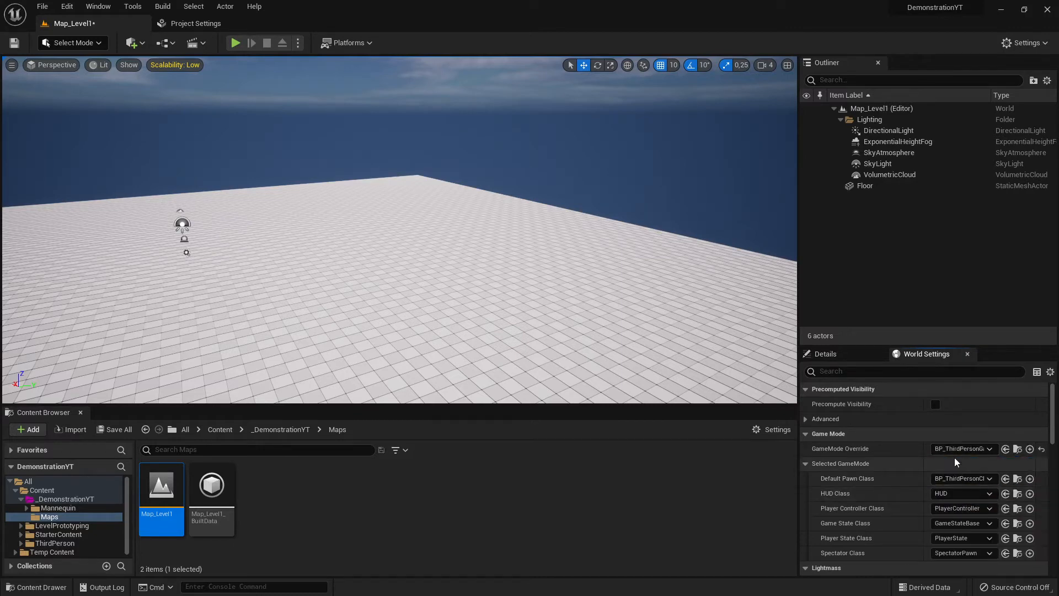
pyautogui.click(193, 24)
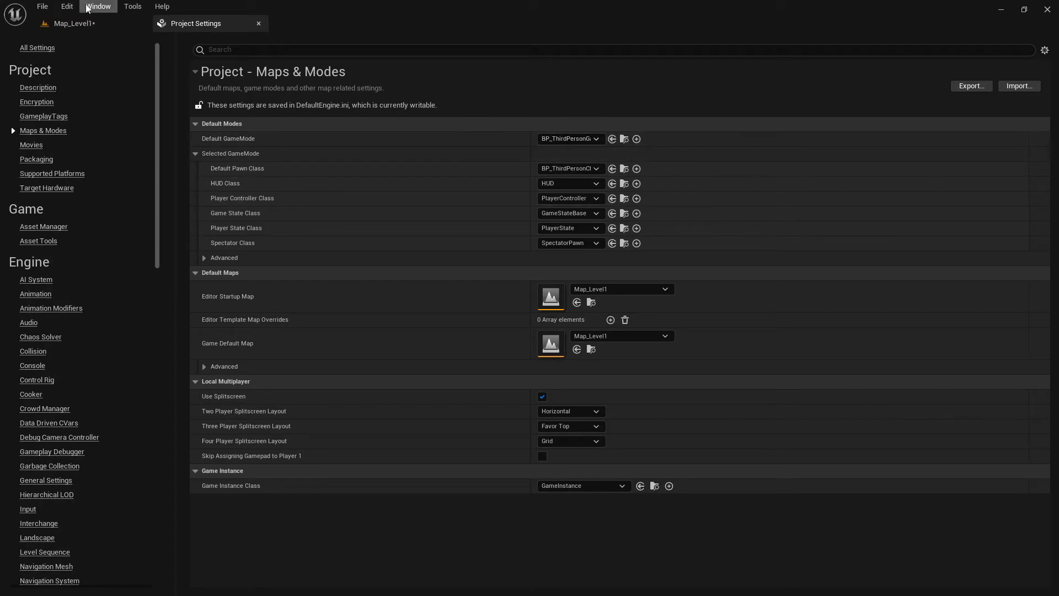
pyautogui.click(74, 23)
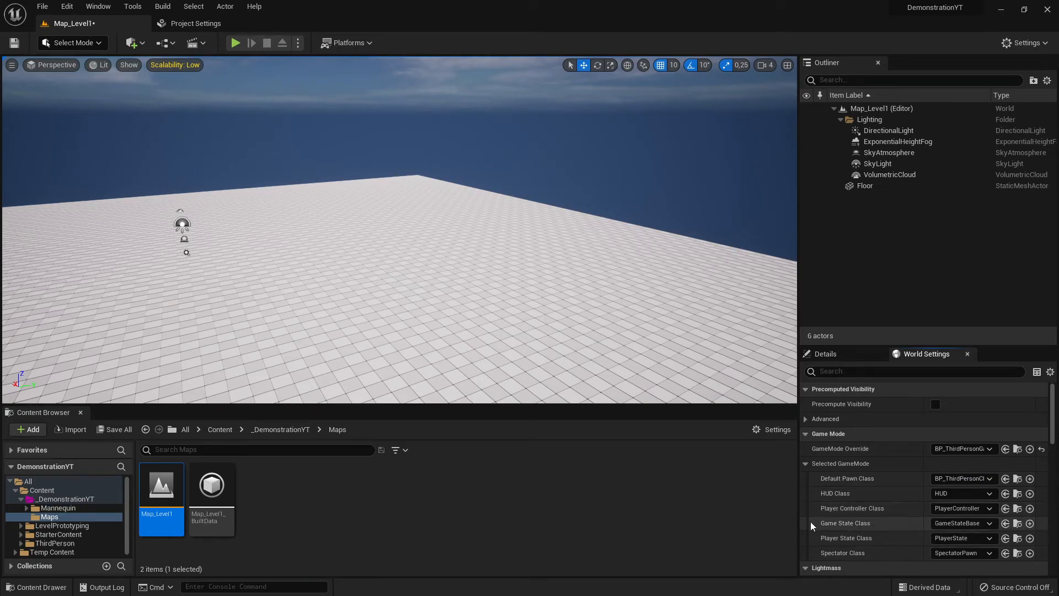
# Review the Packaging, Supported Platforms, GameplayTags and Maps & Modes pages of the project settings
pyautogui.click(194, 24)
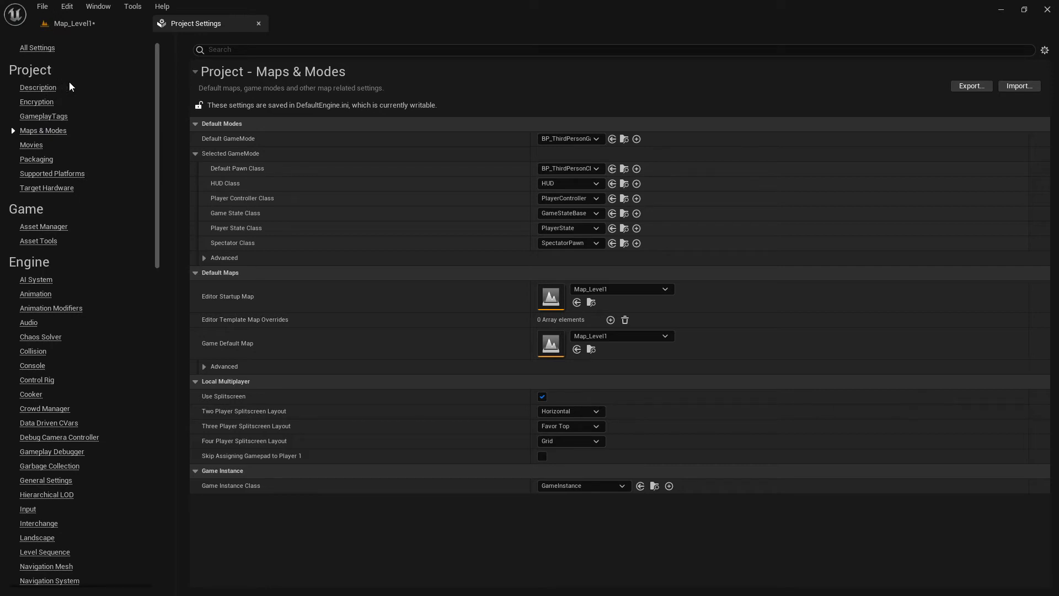
pyautogui.click(58, 161)
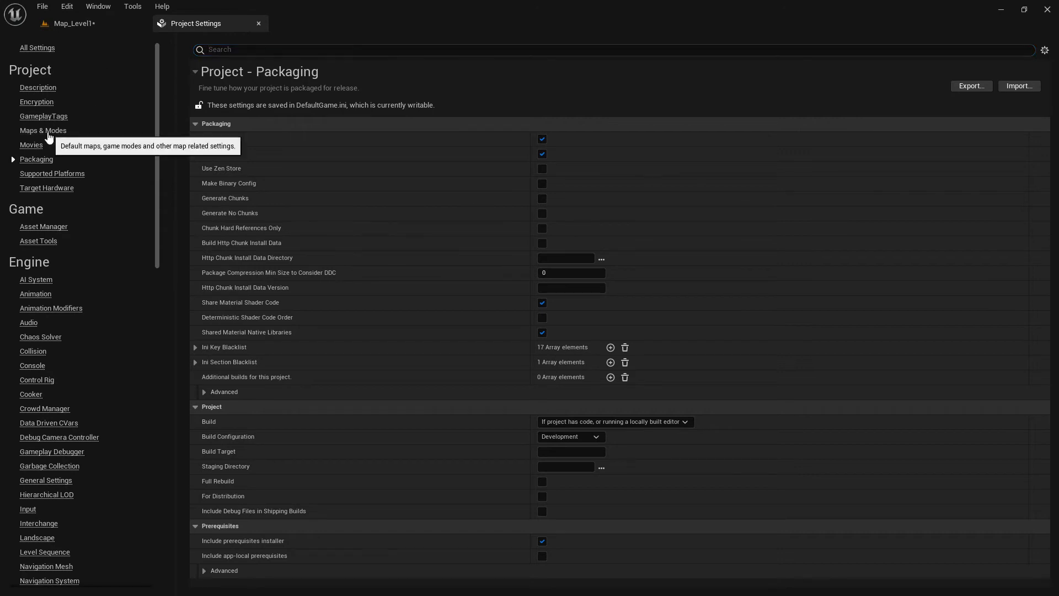
pyautogui.click(91, 136)
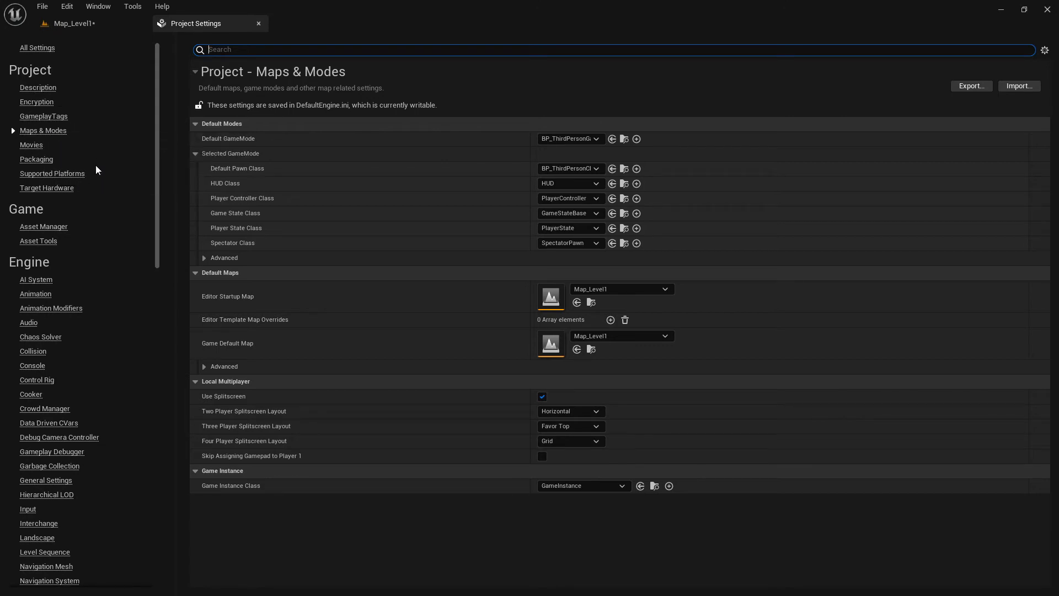
pyautogui.click(75, 175)
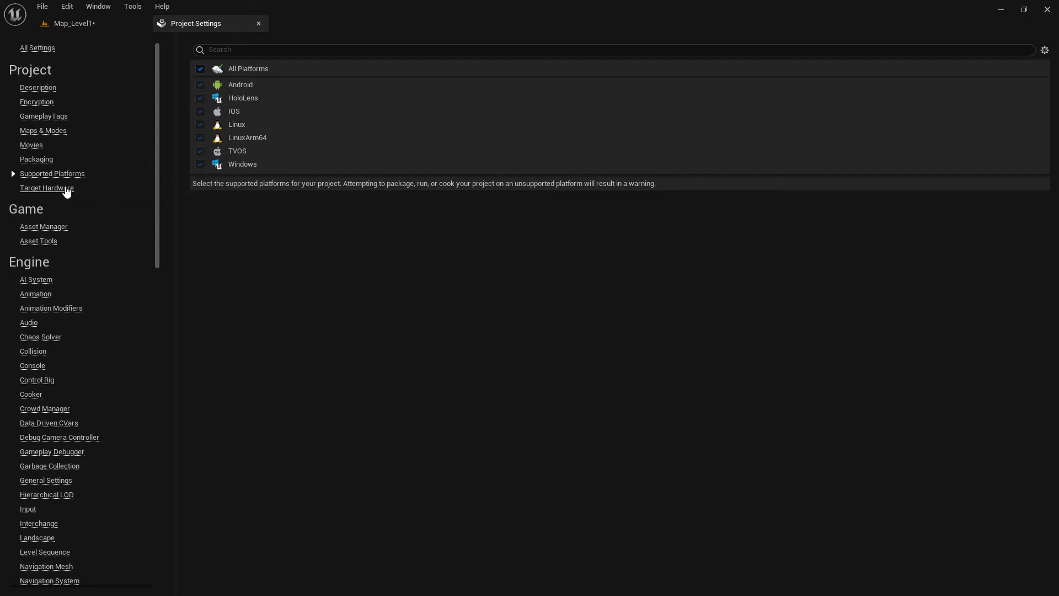
pyautogui.click(52, 118)
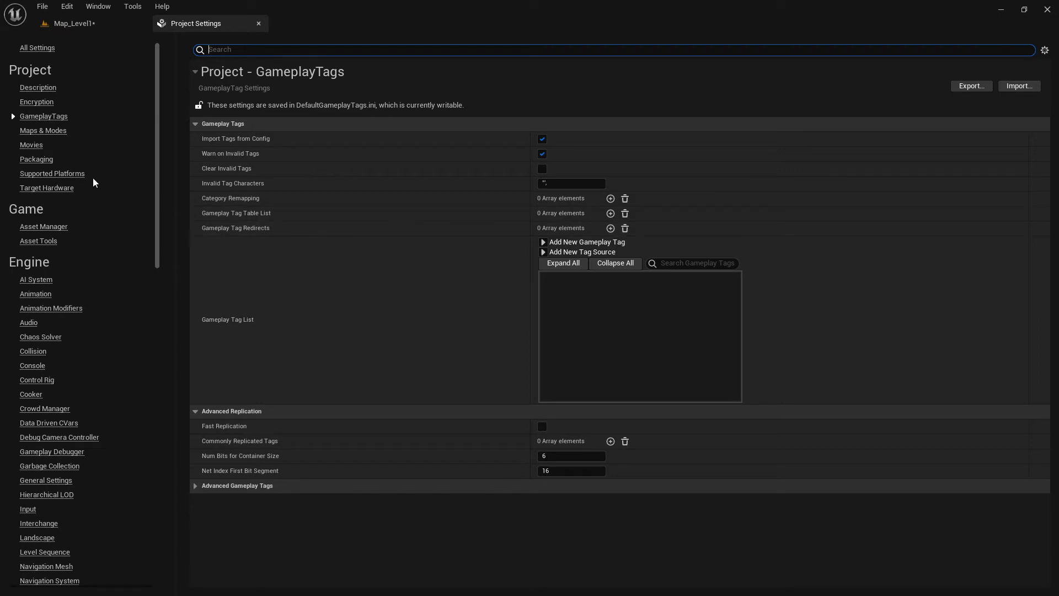
pyautogui.click(55, 160)
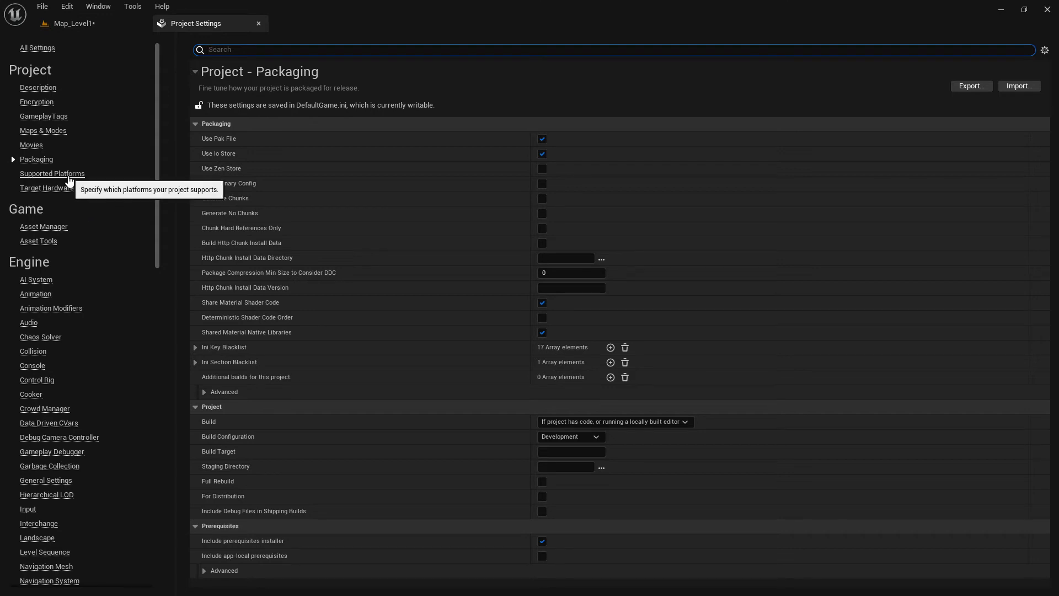
pyautogui.click(56, 132)
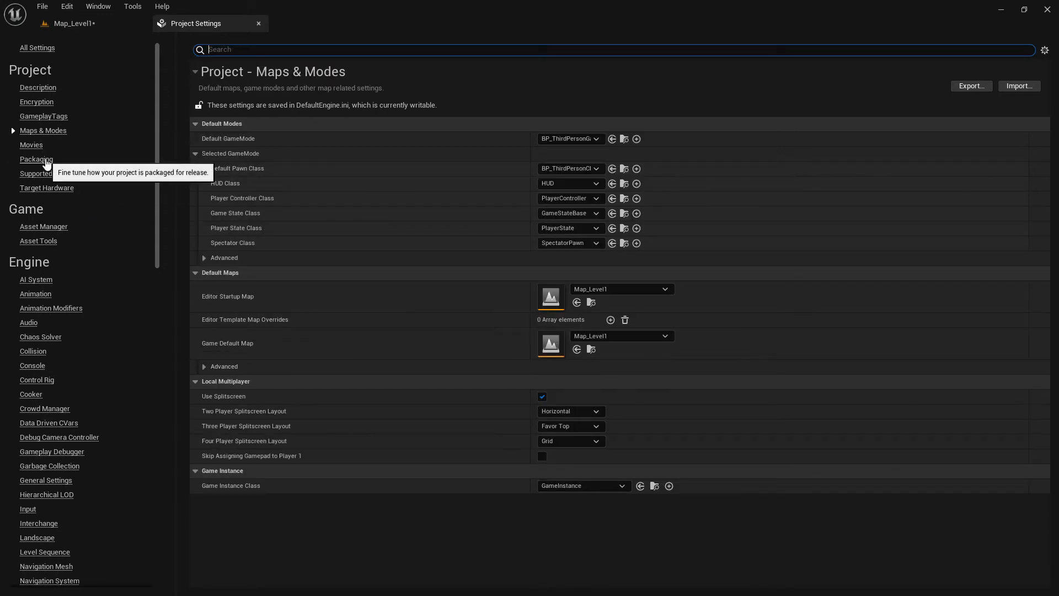
# Examine the Packaging page and the Game category's Asset Manager and Asset Tools pages in the project settings
pyautogui.click(45, 160)
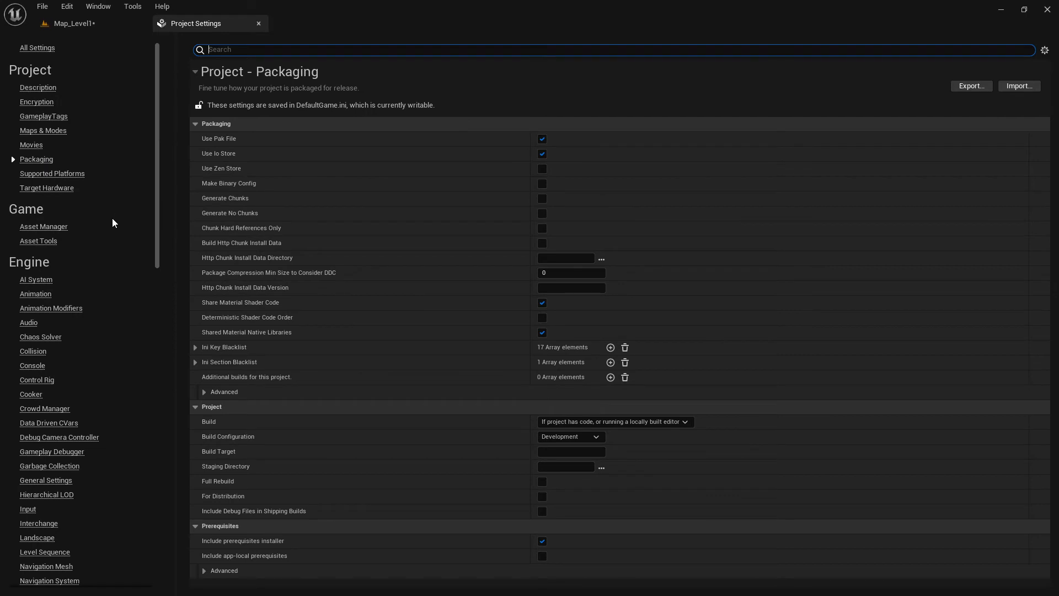
pyautogui.scroll(-1, 111, 223)
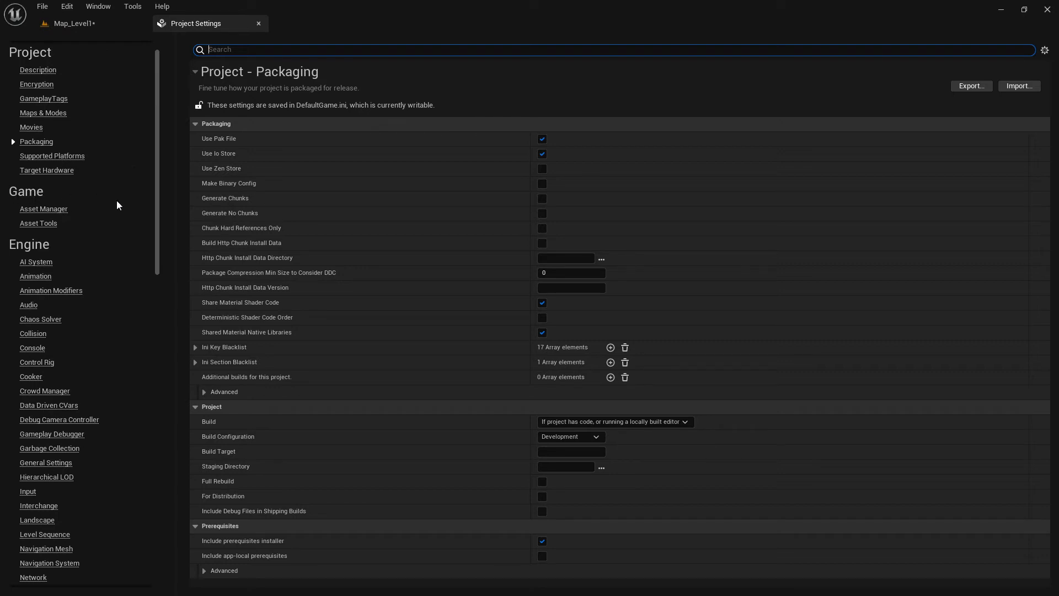
pyautogui.scroll(-1, 115, 202)
pyautogui.click(58, 193)
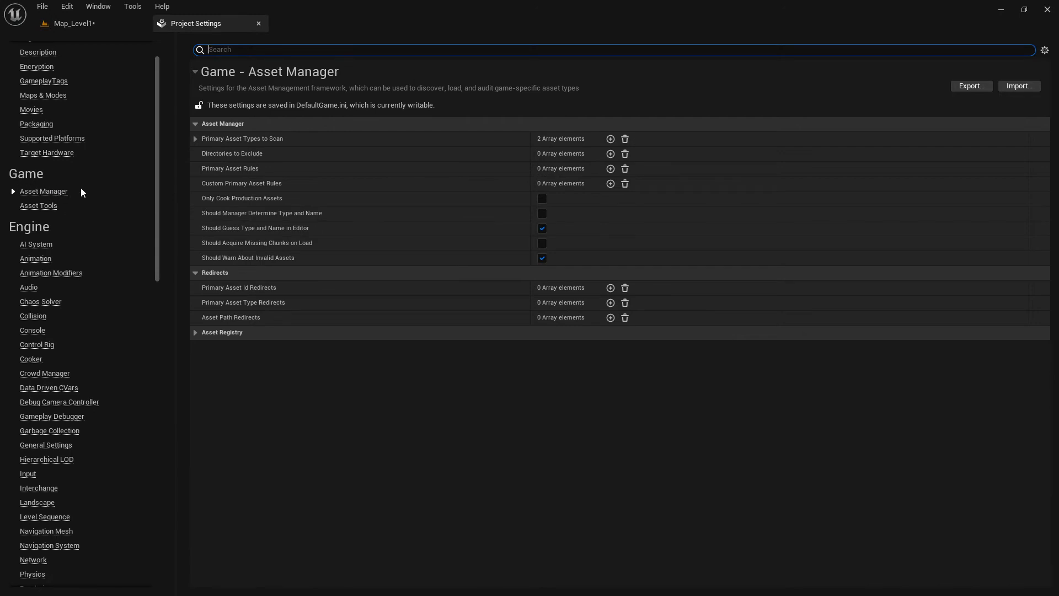
pyautogui.click(43, 206)
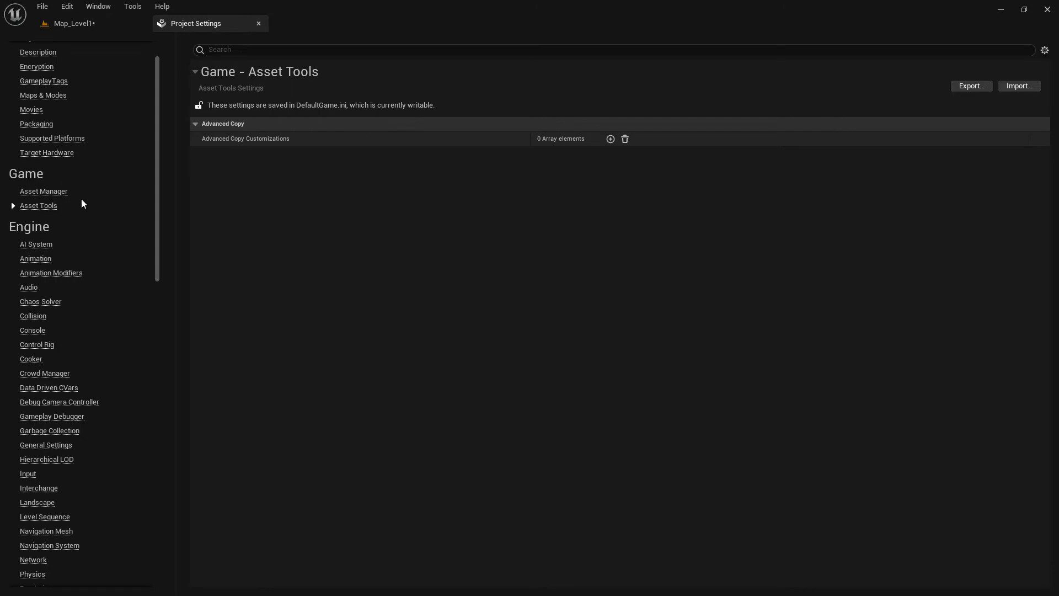
# Examine the Engine category's Audio, Animation, Console and Collision pages in the project settings
pyautogui.scroll(-4, 97, 213)
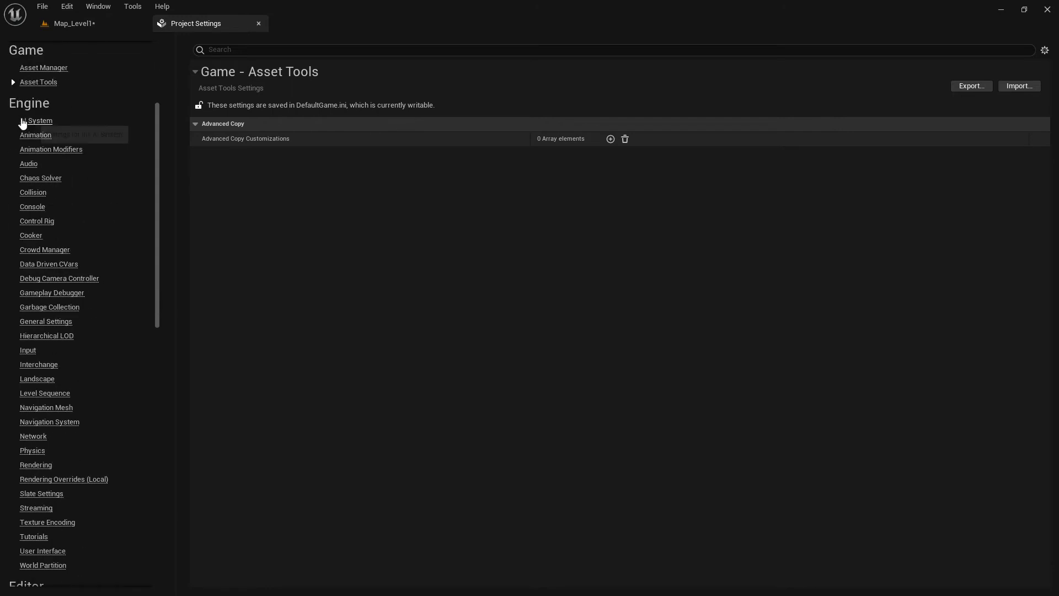
pyautogui.scroll(-5, 115, 248)
pyautogui.scroll(5, 117, 257)
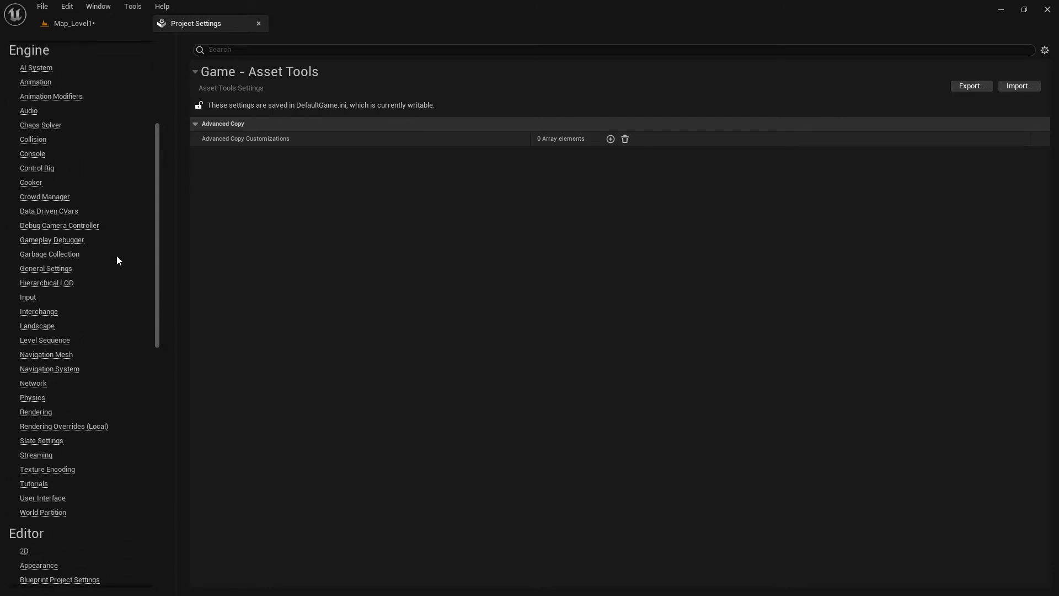
pyautogui.scroll(1, 117, 261)
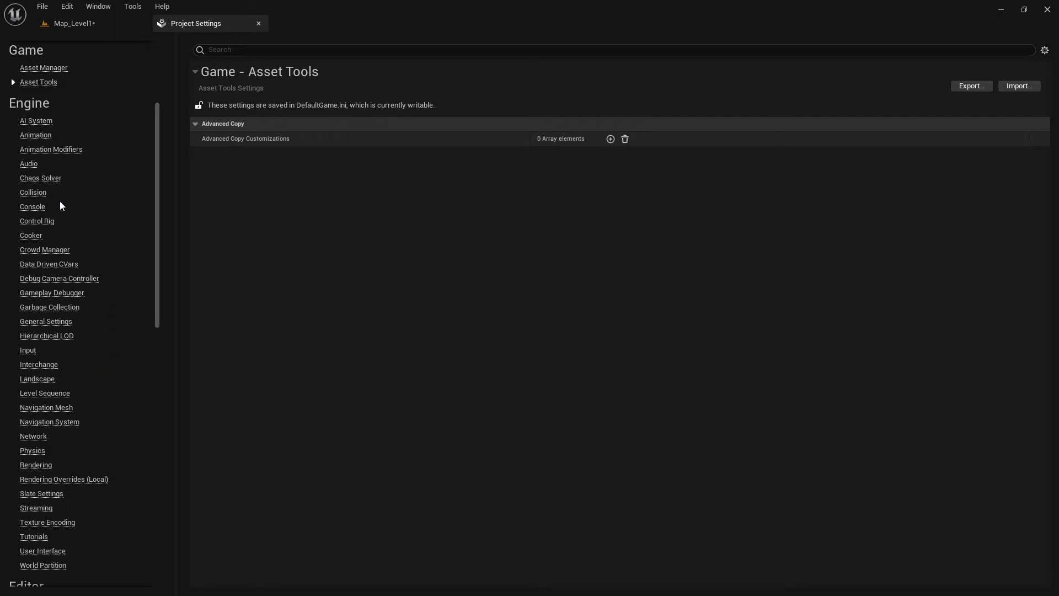
pyautogui.click(30, 161)
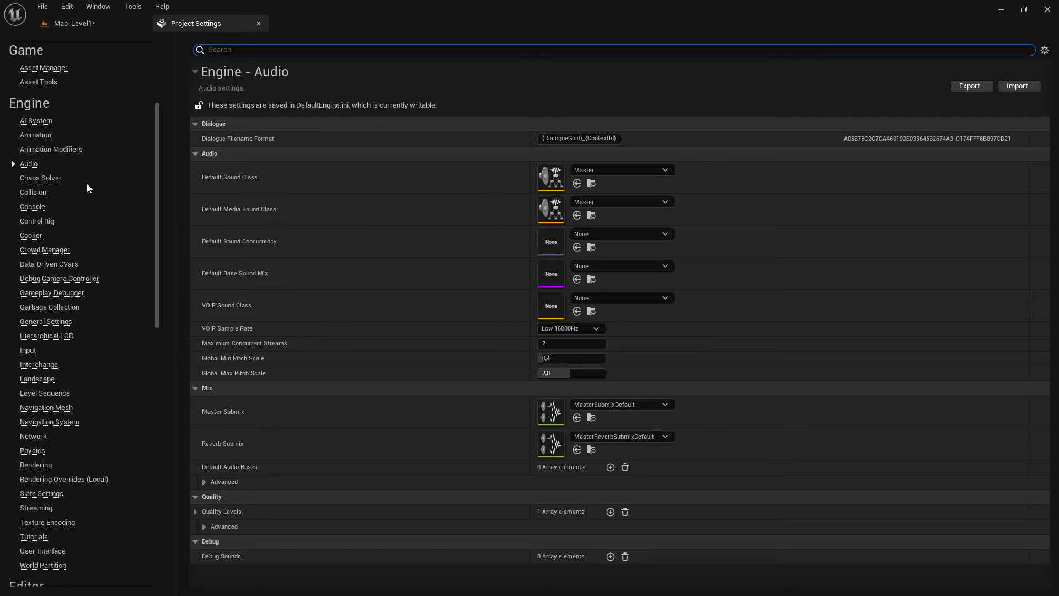
pyautogui.click(37, 169)
pyautogui.click(50, 136)
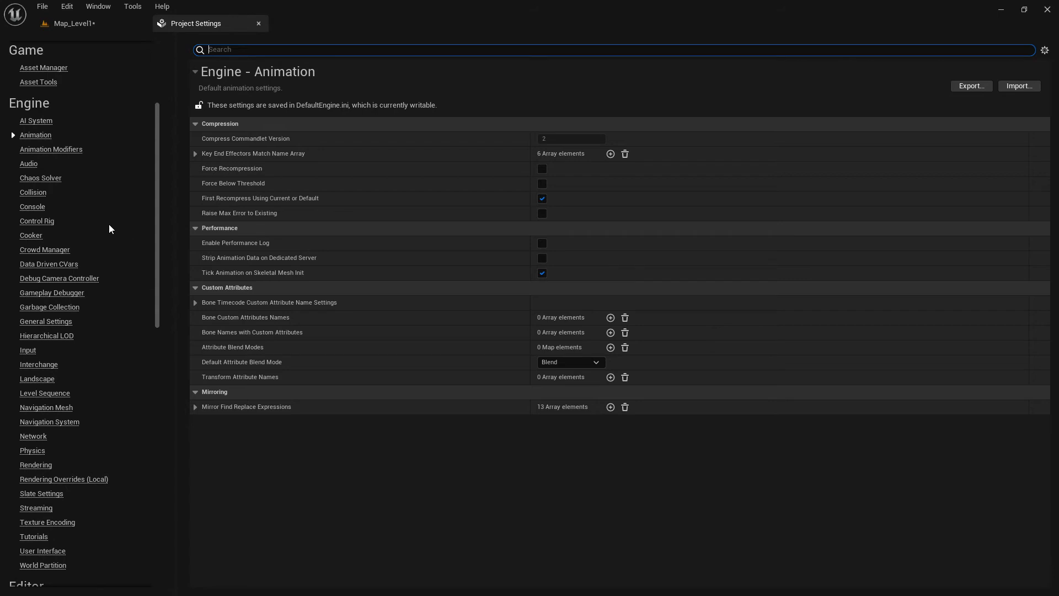
pyautogui.click(33, 207)
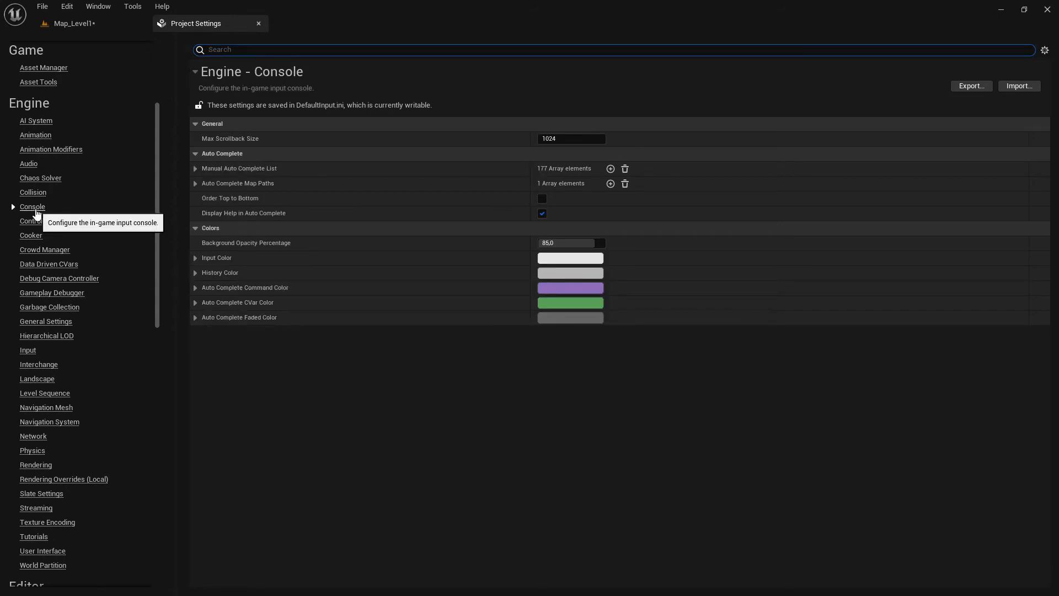
pyautogui.click(33, 193)
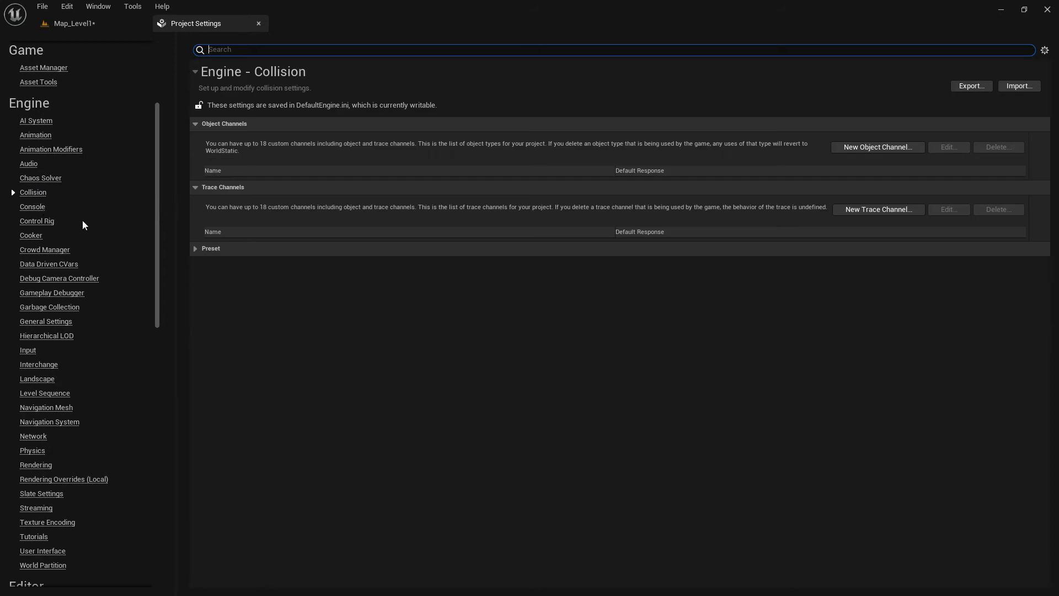
# Open the Engine category's Input page, check the Map_Level1 level briefly and return to the project settings
pyautogui.moveTo(155, 200); pyautogui.dragTo(158, 214)
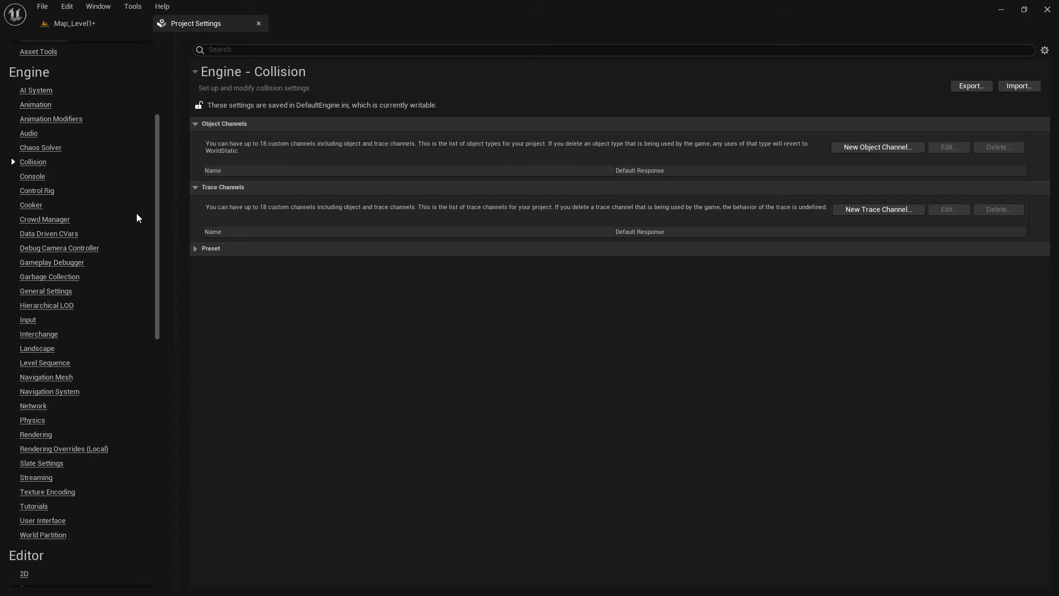
pyautogui.click(28, 321)
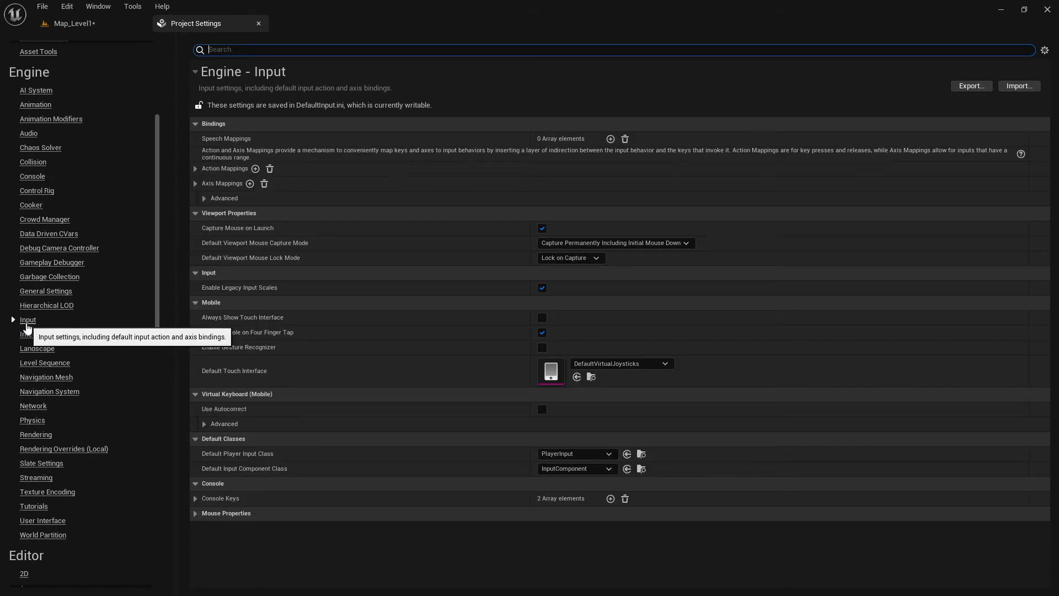
pyautogui.scroll(2, 112, 263)
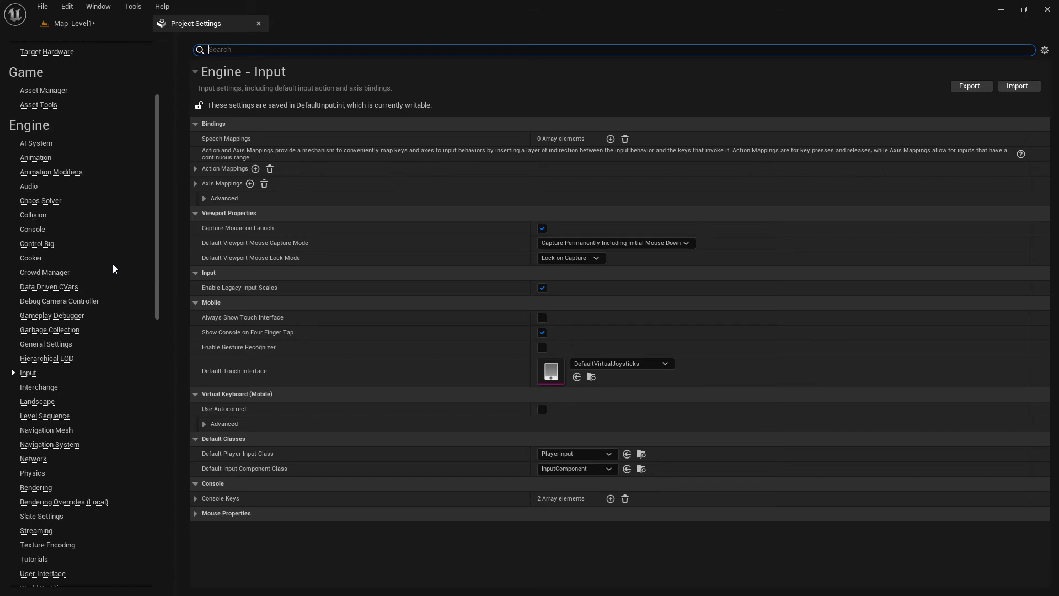
pyautogui.scroll(1, 113, 266)
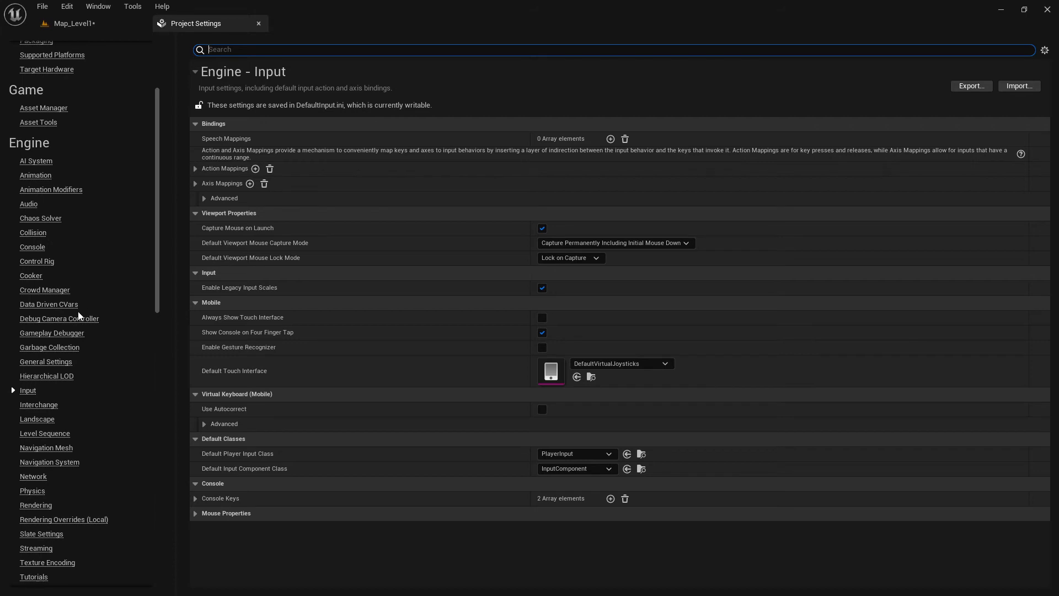
pyautogui.scroll(-1, 80, 317)
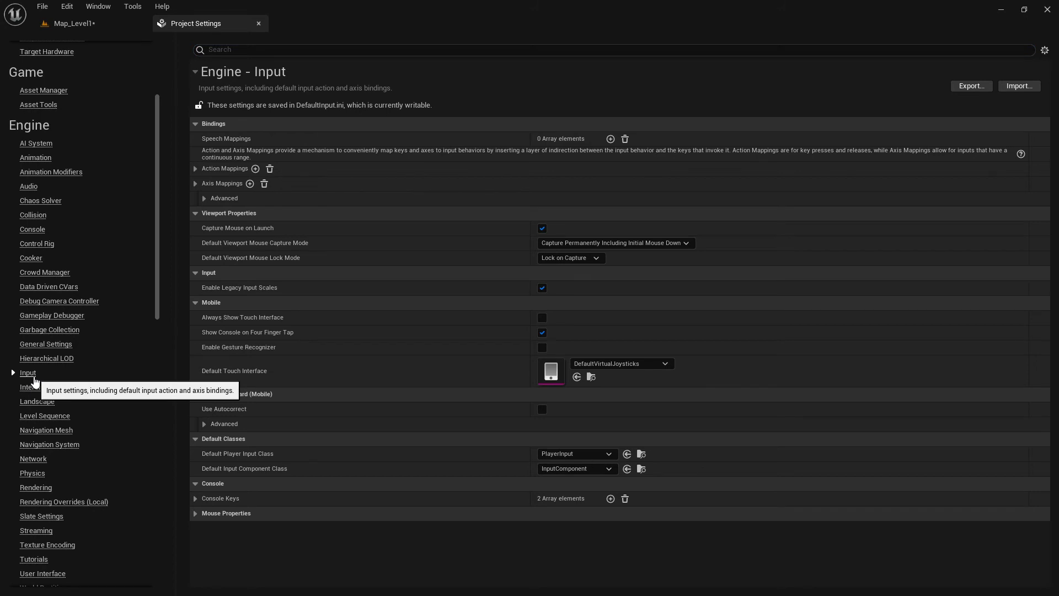
pyautogui.click(65, 23)
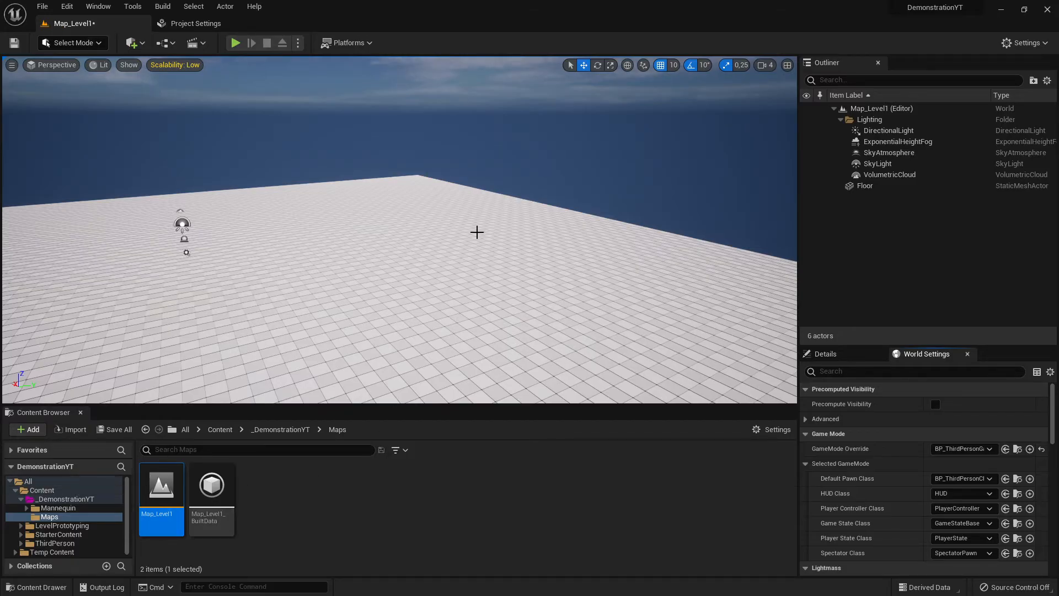
pyautogui.click(193, 23)
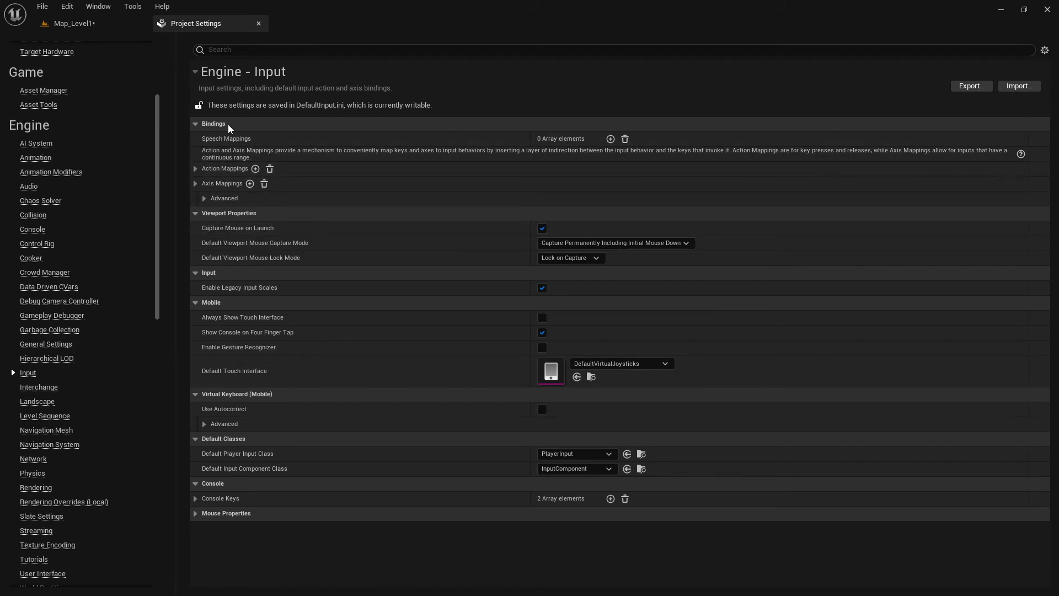
# Expand the Jump action mapping and every axis mapping to examine their bindings and scales, and collapse both mapping groups again
pyautogui.click(196, 168)
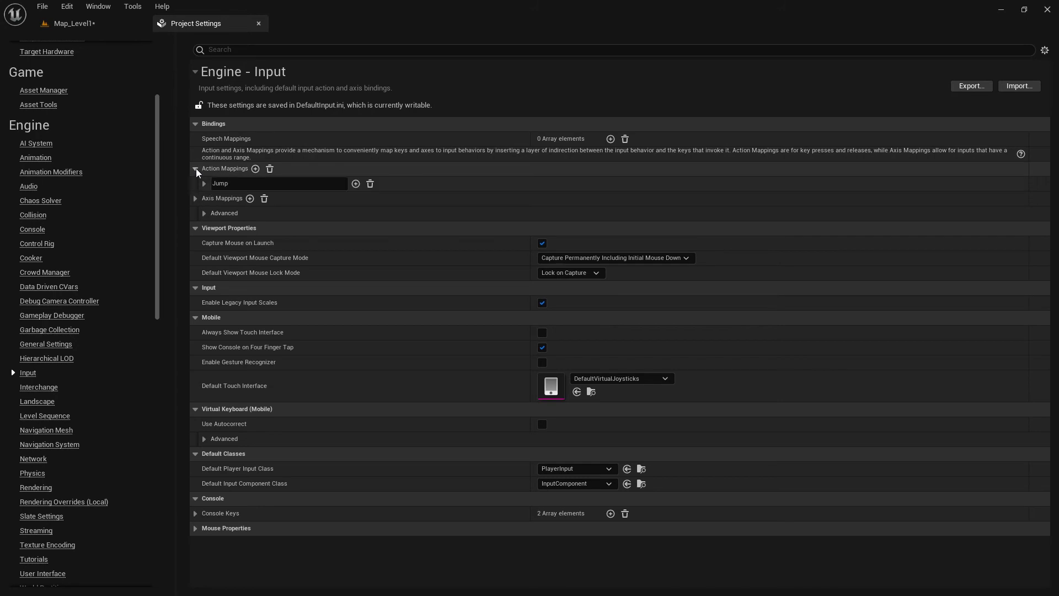
pyautogui.click(196, 199)
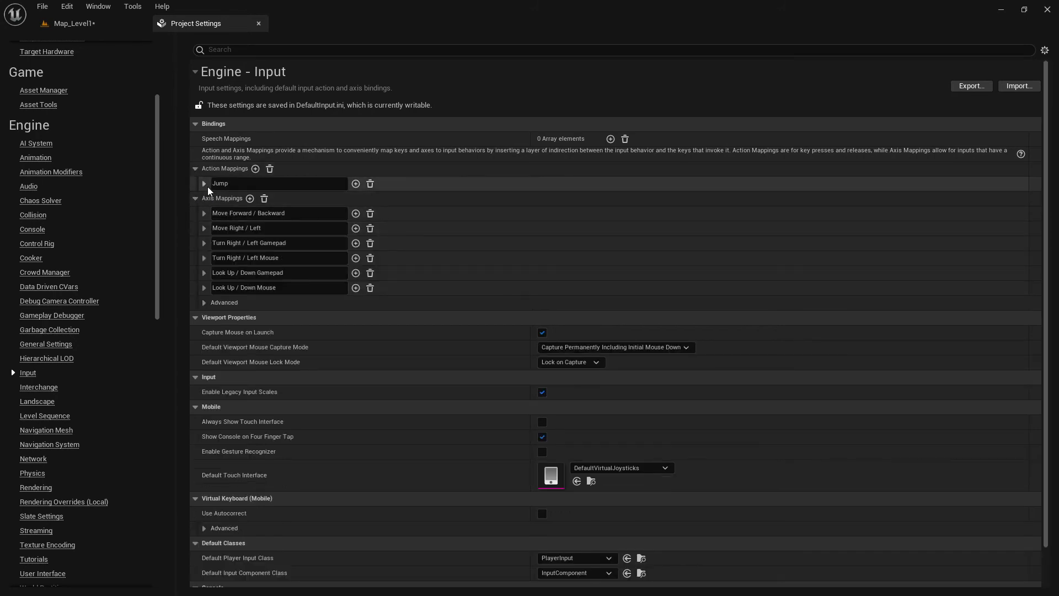
pyautogui.click(204, 183)
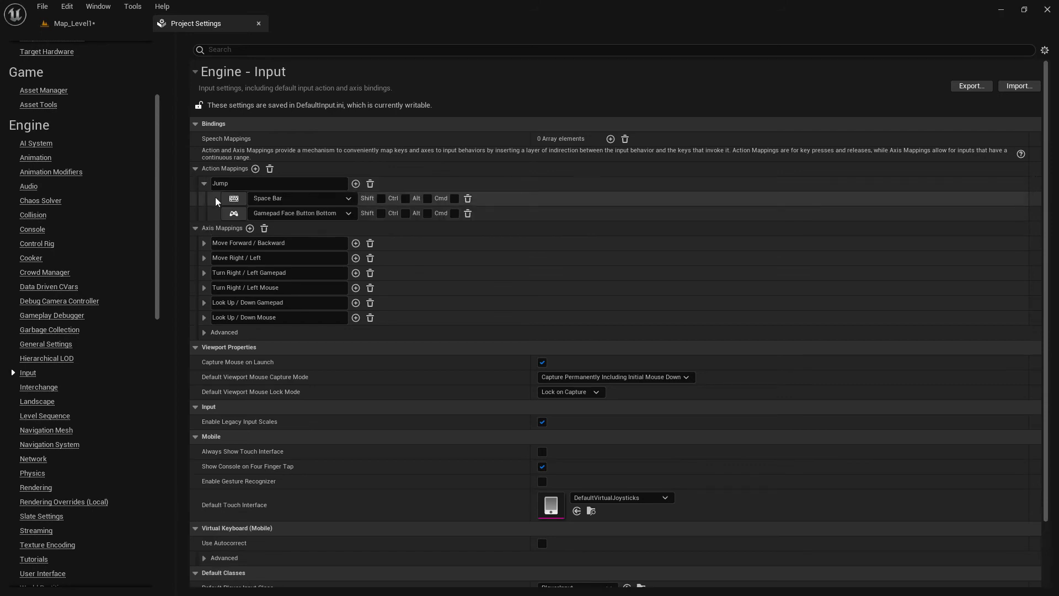
pyautogui.click(204, 243)
pyautogui.click(205, 302)
pyautogui.click(204, 362)
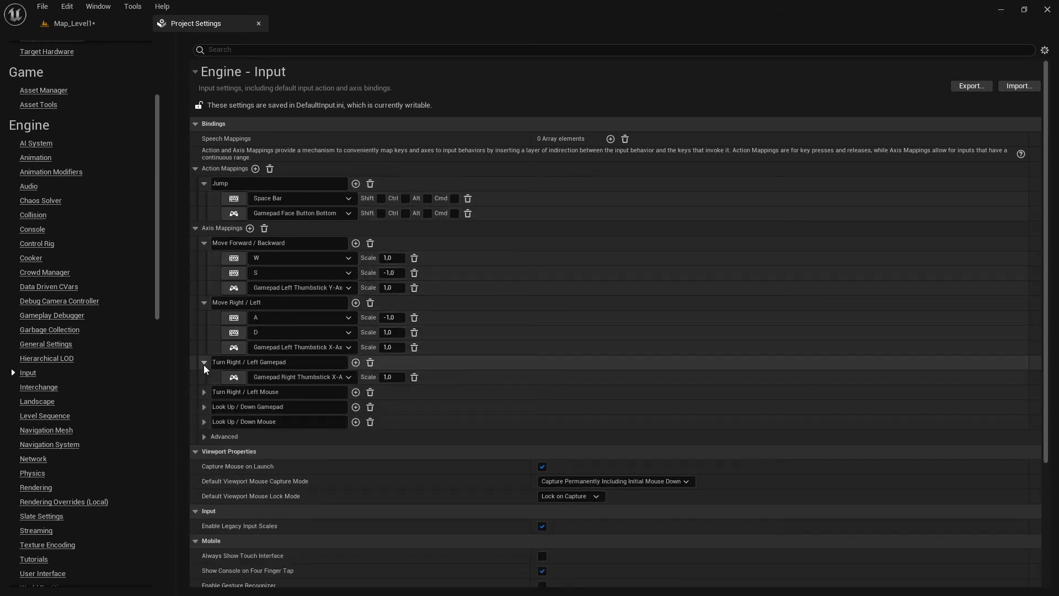
pyautogui.click(204, 391)
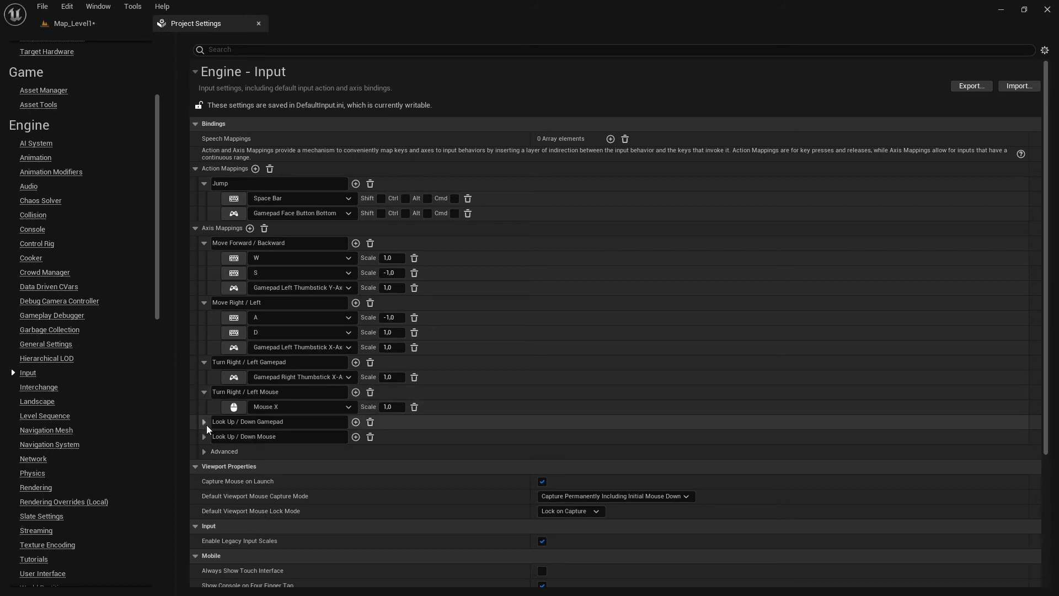
pyautogui.click(204, 422)
pyautogui.click(204, 452)
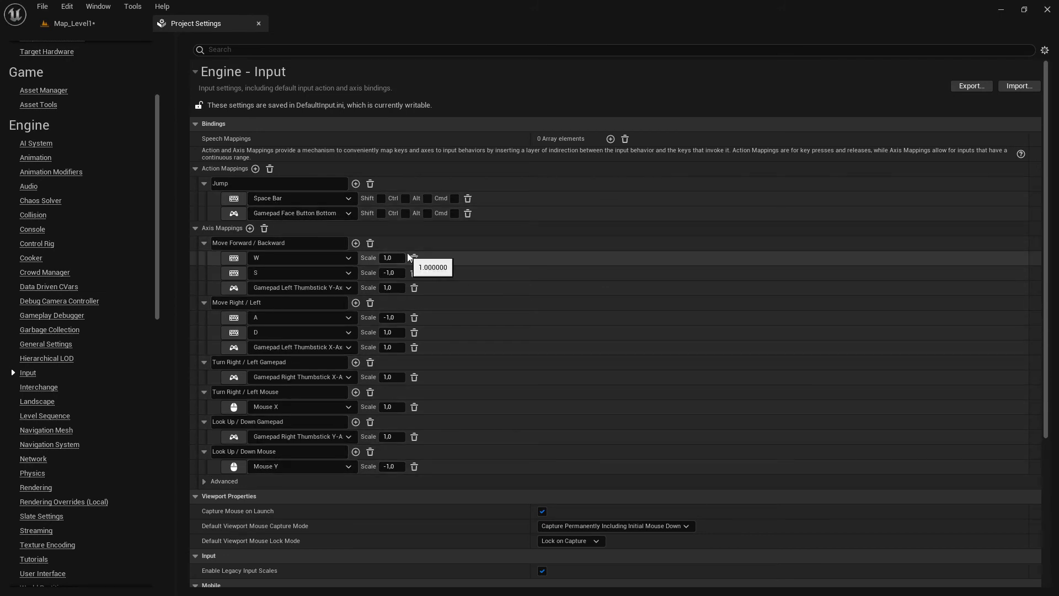
pyautogui.scroll(-2, 406, 259)
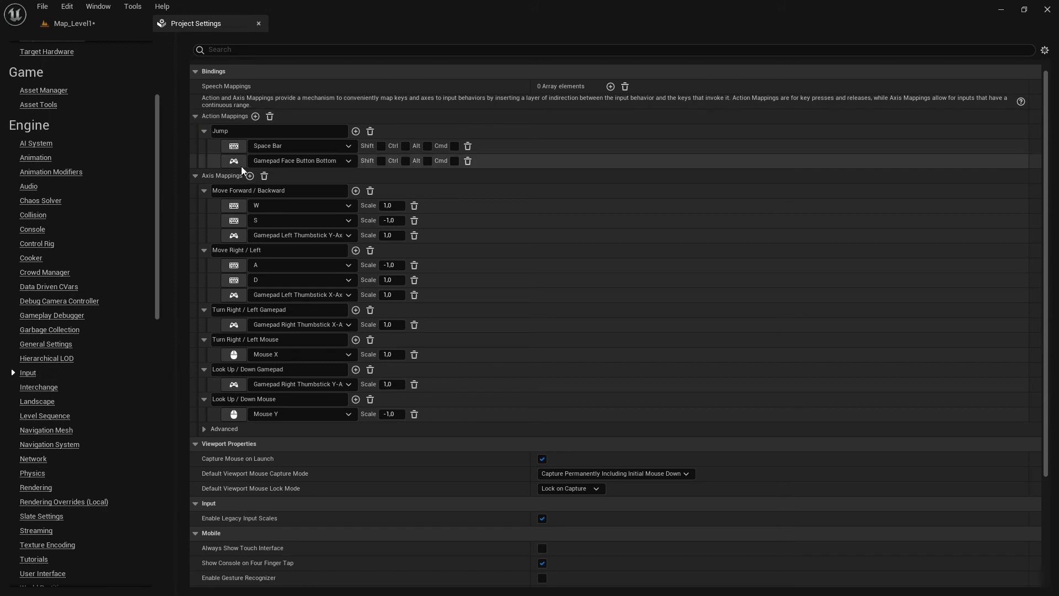
pyautogui.click(197, 175)
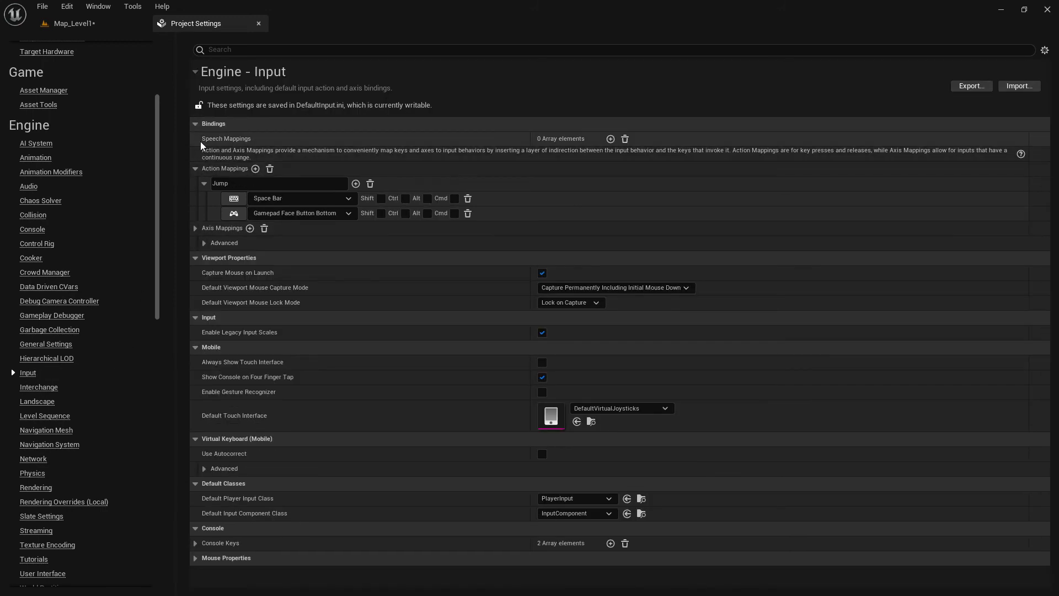
pyautogui.click(195, 170)
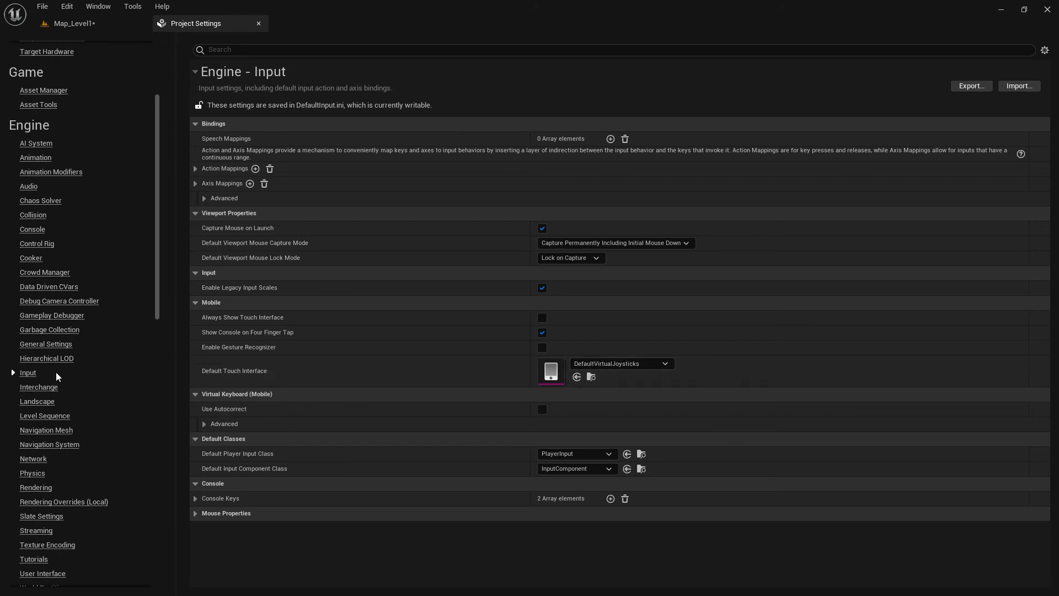
# Look through the page names in the Engine, Editor and Platforms categories of the project settings
pyautogui.scroll(-1, 56, 376)
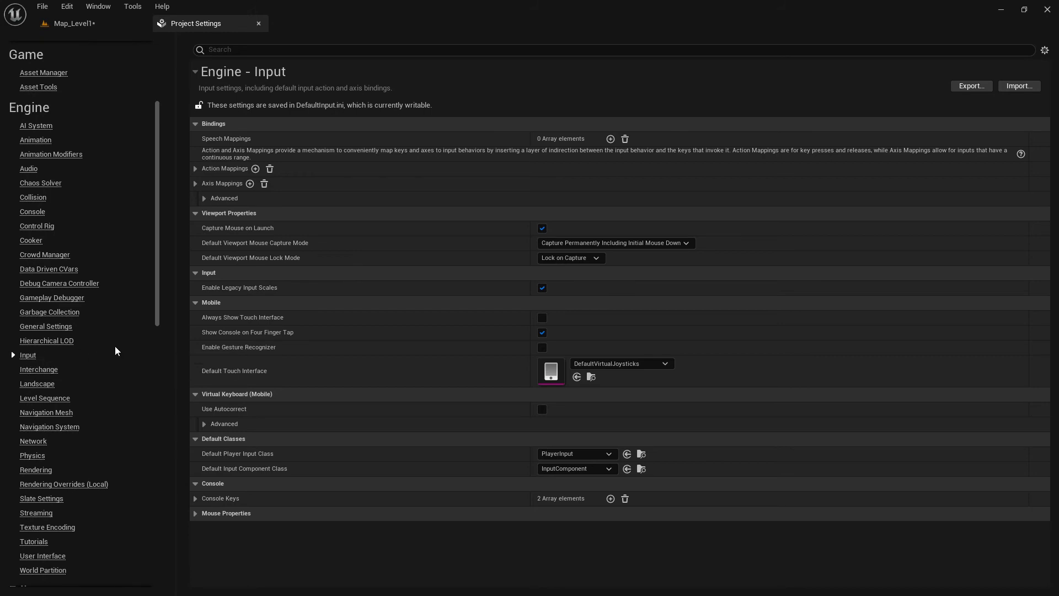
pyautogui.scroll(-3, 115, 358)
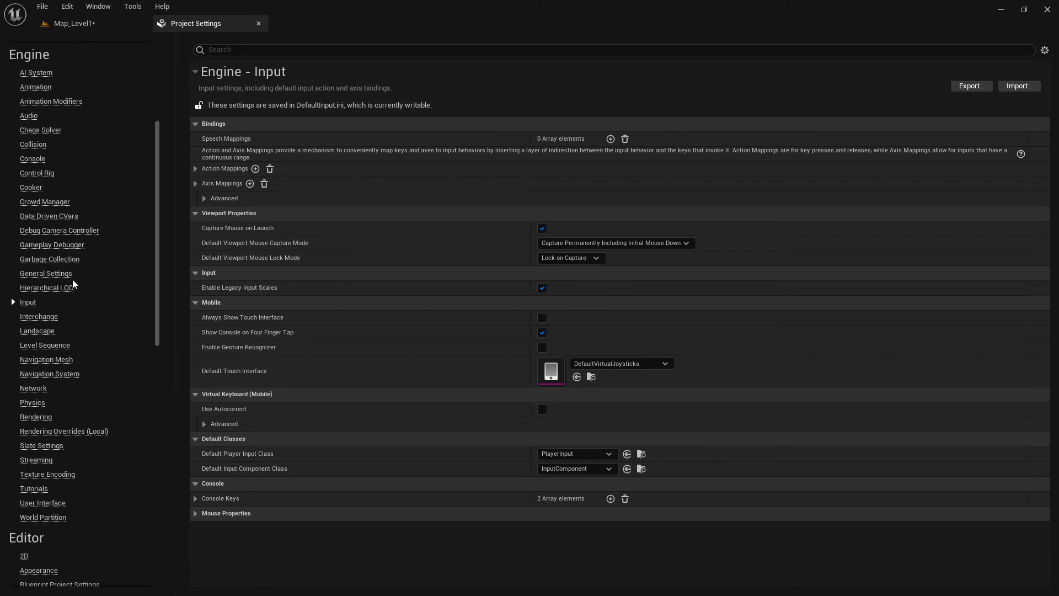
pyautogui.scroll(1, 117, 300)
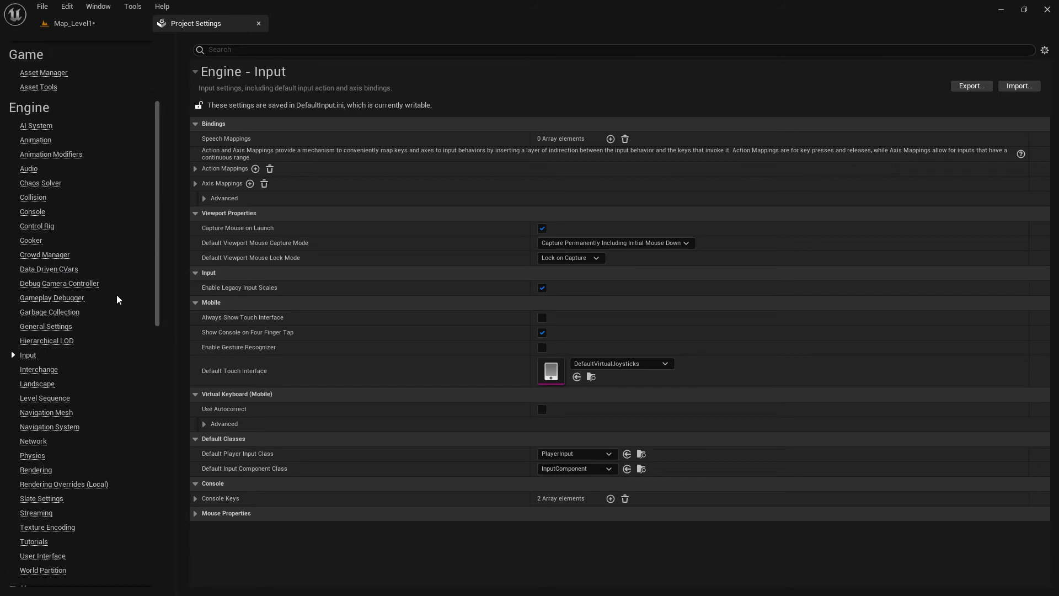
pyautogui.scroll(-2, 118, 325)
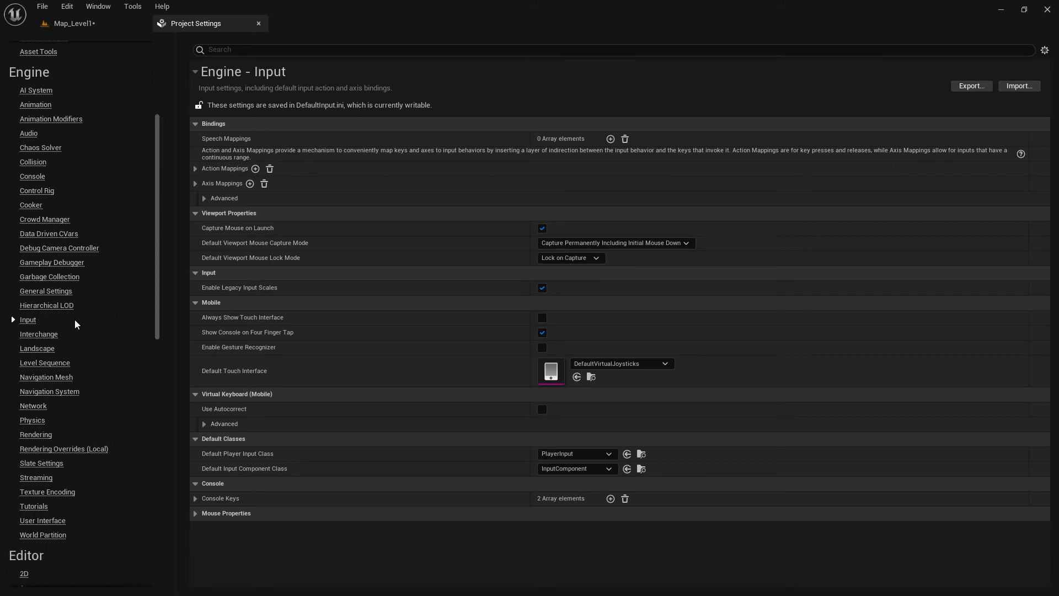
pyautogui.scroll(1, 79, 324)
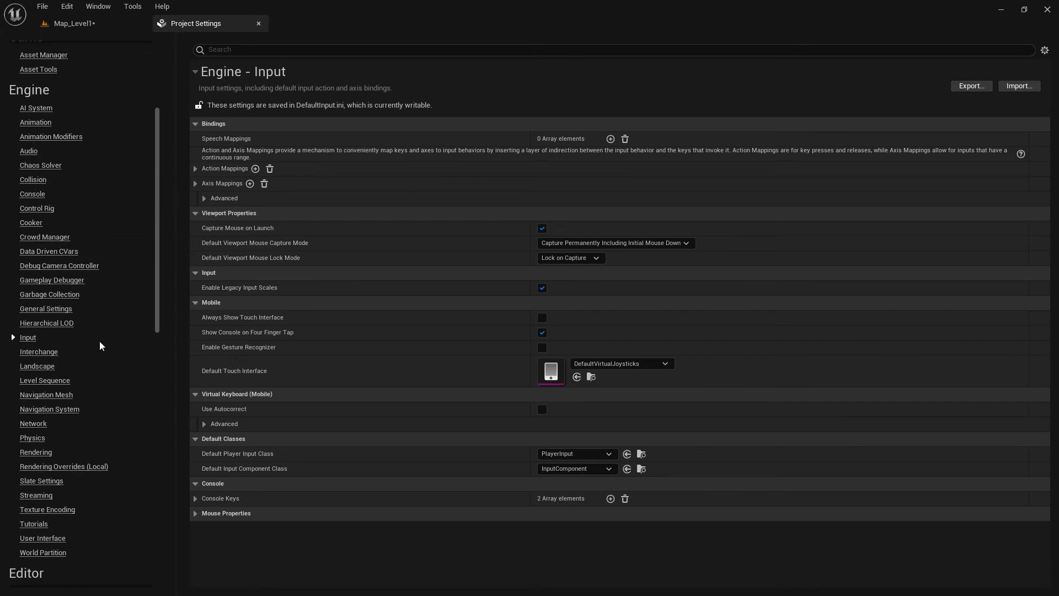
pyautogui.scroll(-3, 120, 317)
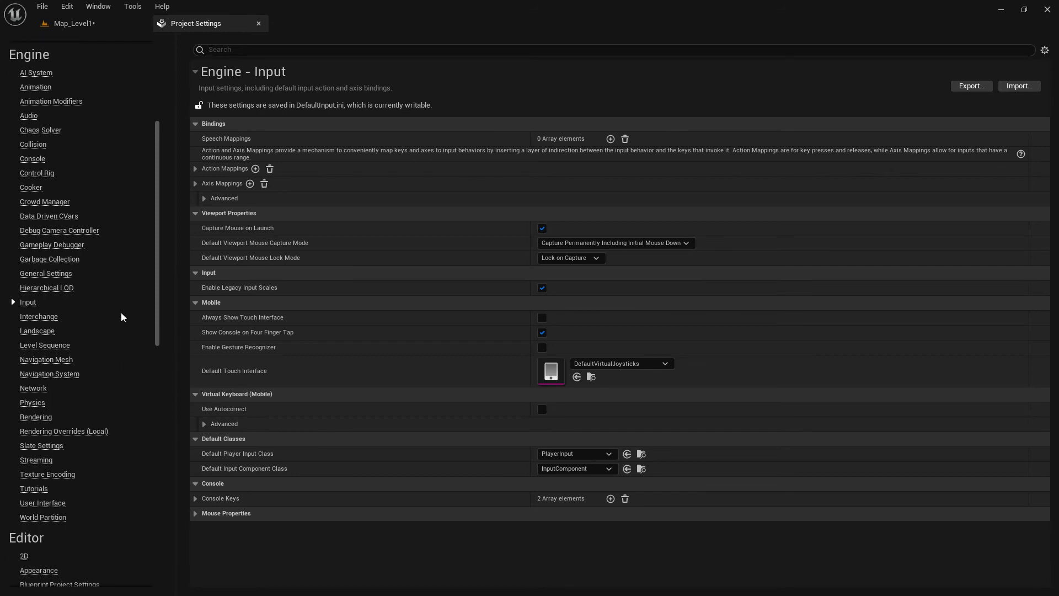
pyautogui.scroll(-8, 125, 329)
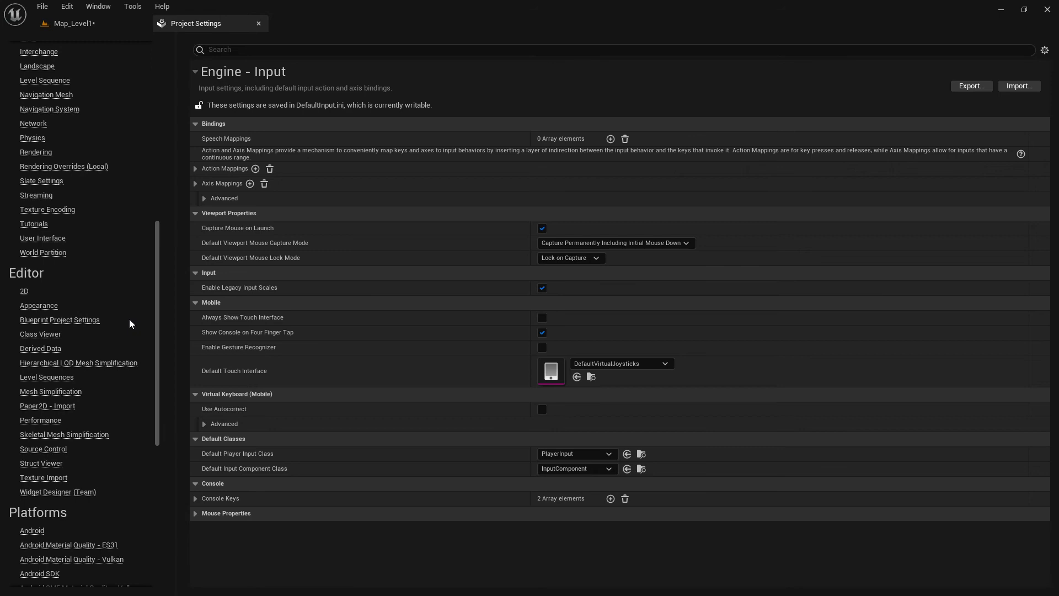
pyautogui.scroll(5, 129, 323)
pyautogui.scroll(-6, 132, 327)
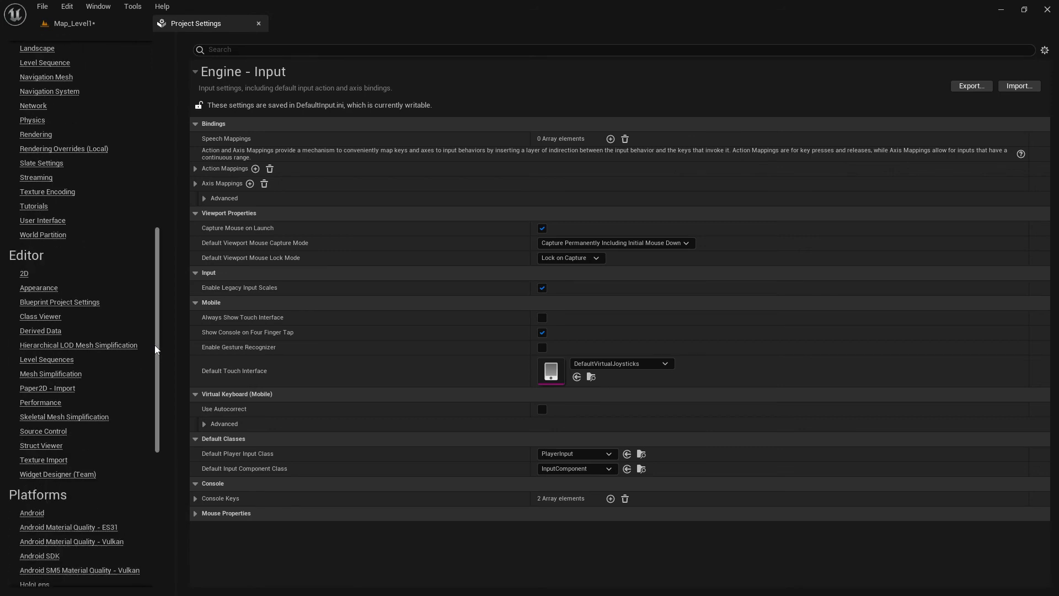
# Look over the page lists of the Project, Editor, Platforms and Plugins categories in the project settings
pyautogui.scroll(6, 151, 348)
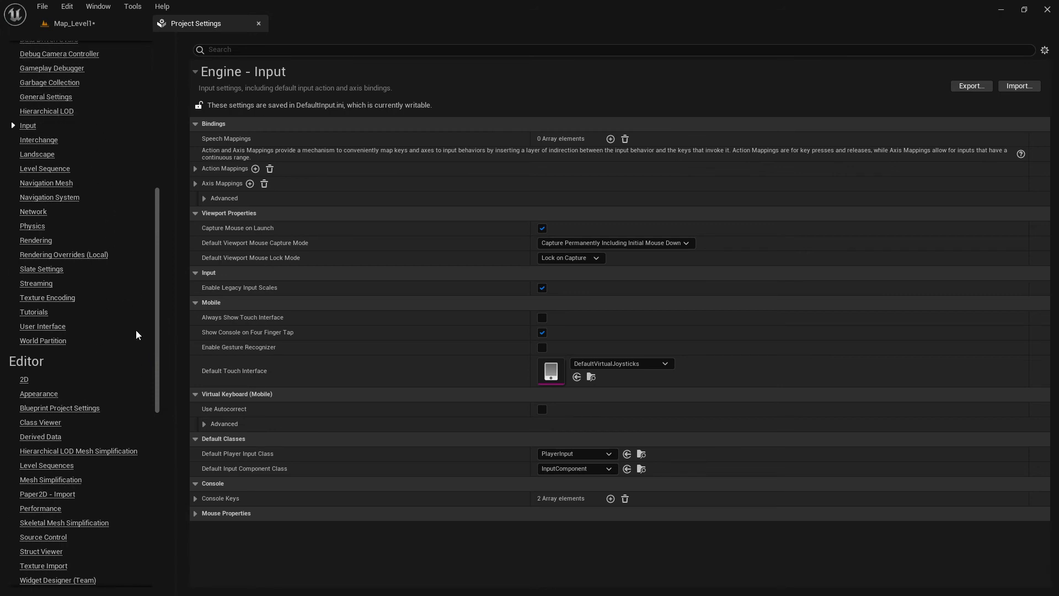
pyautogui.scroll(-4, 155, 353)
pyautogui.scroll(-3, 149, 364)
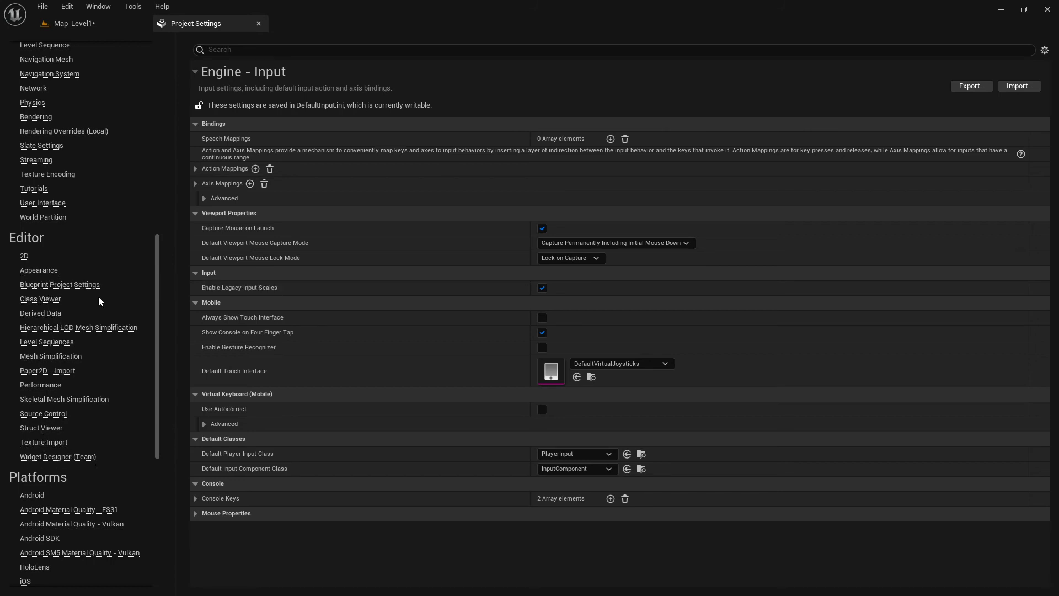
pyautogui.scroll(-5, 88, 276)
pyautogui.scroll(-3, 105, 290)
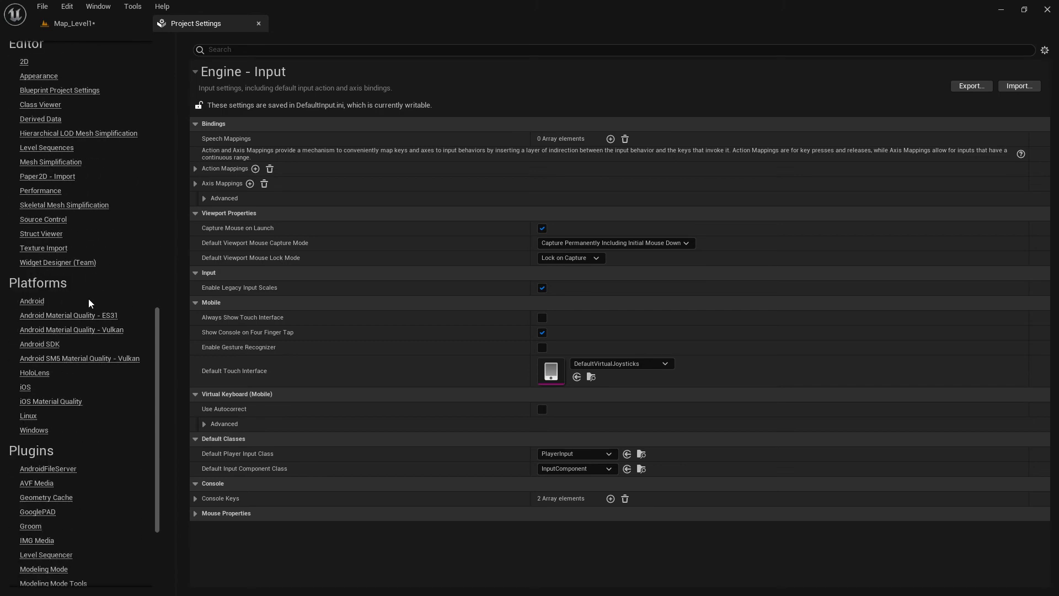
pyautogui.scroll(-1, 95, 312)
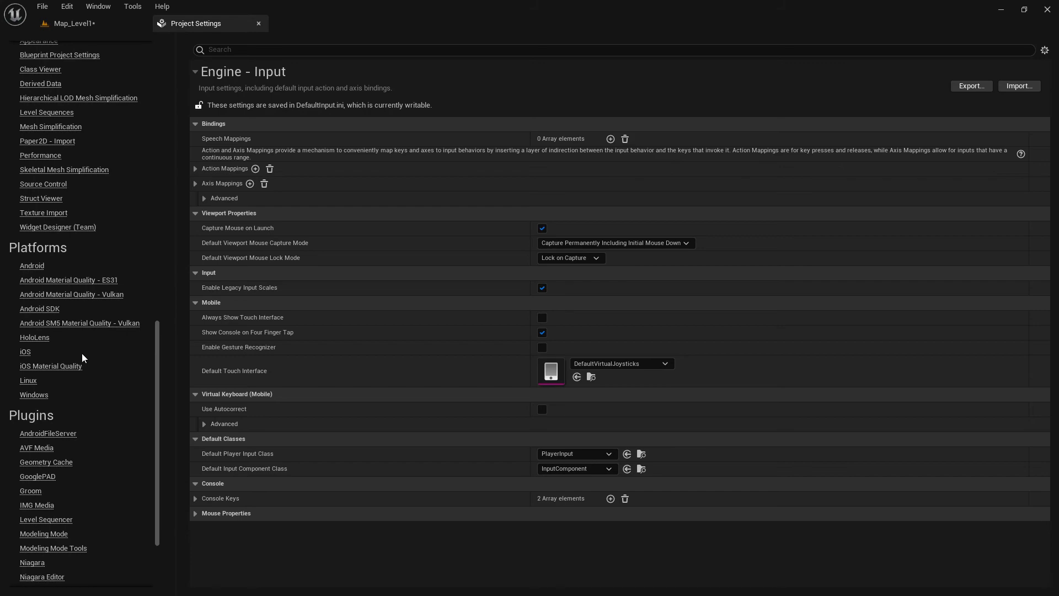
pyautogui.scroll(20, 83, 358)
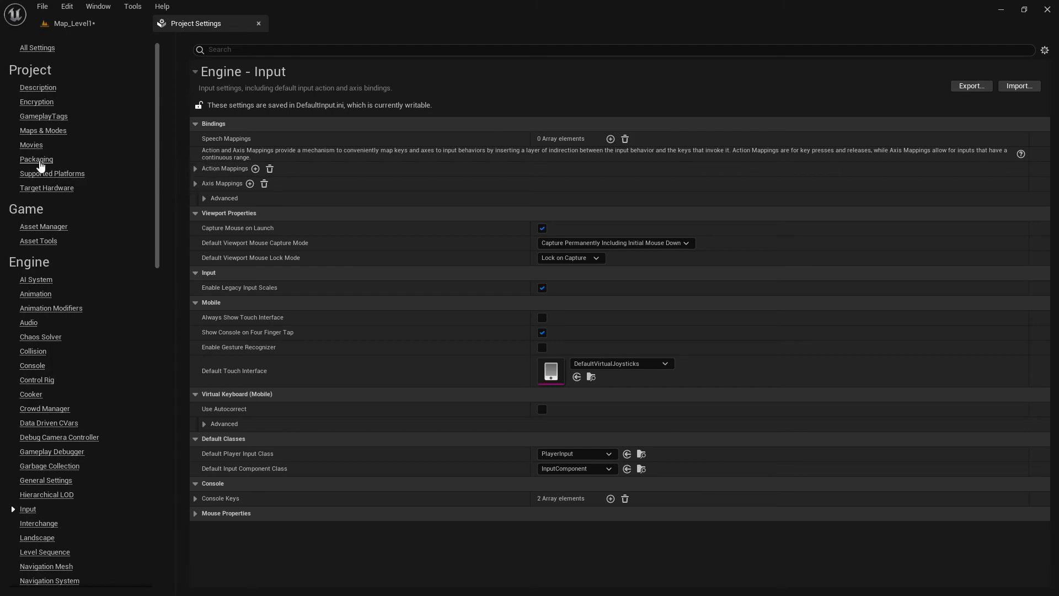
pyautogui.scroll(-14, 113, 279)
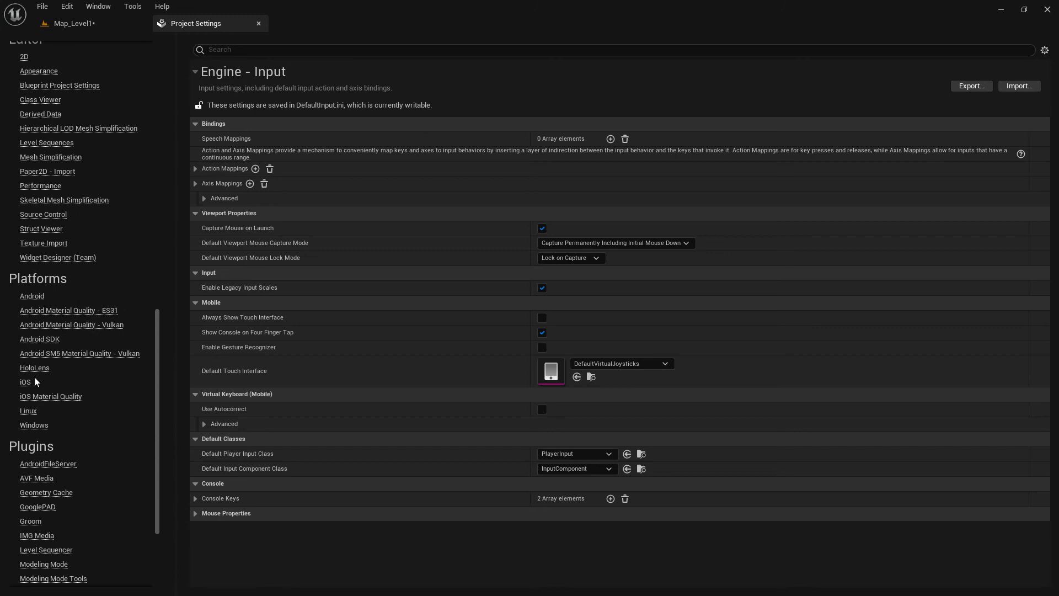
# Examine the Platforms category's Android, iOS and Windows pages, ending on the Android page
pyautogui.click(32, 297)
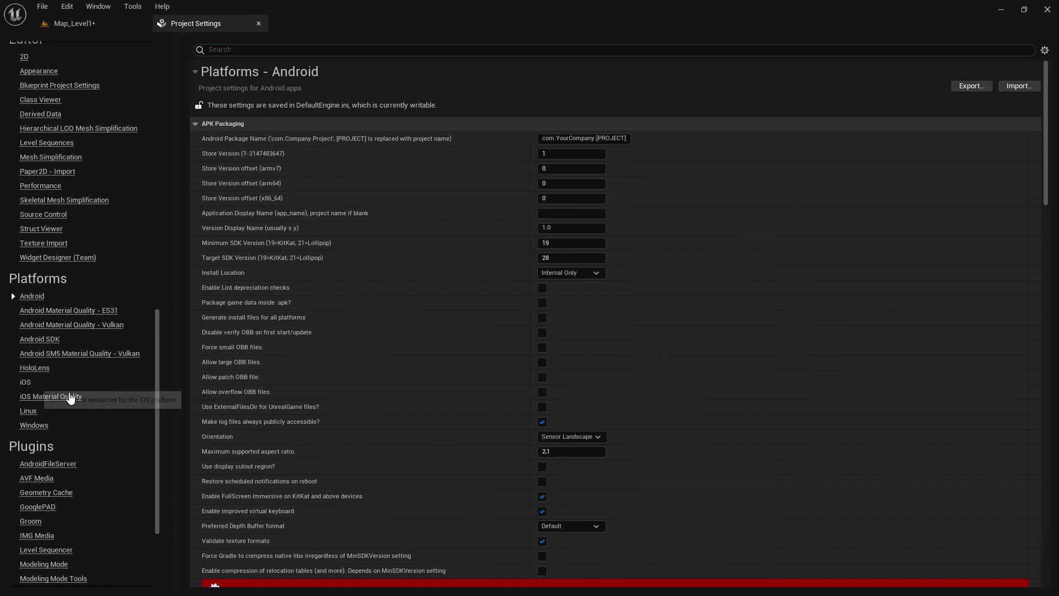
pyautogui.click(26, 383)
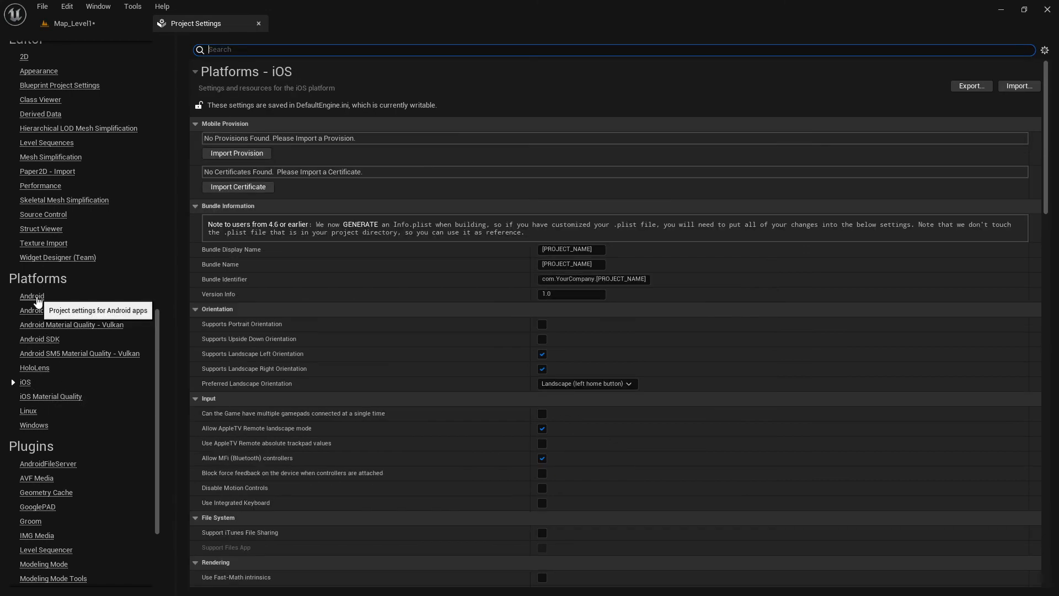
pyautogui.click(34, 297)
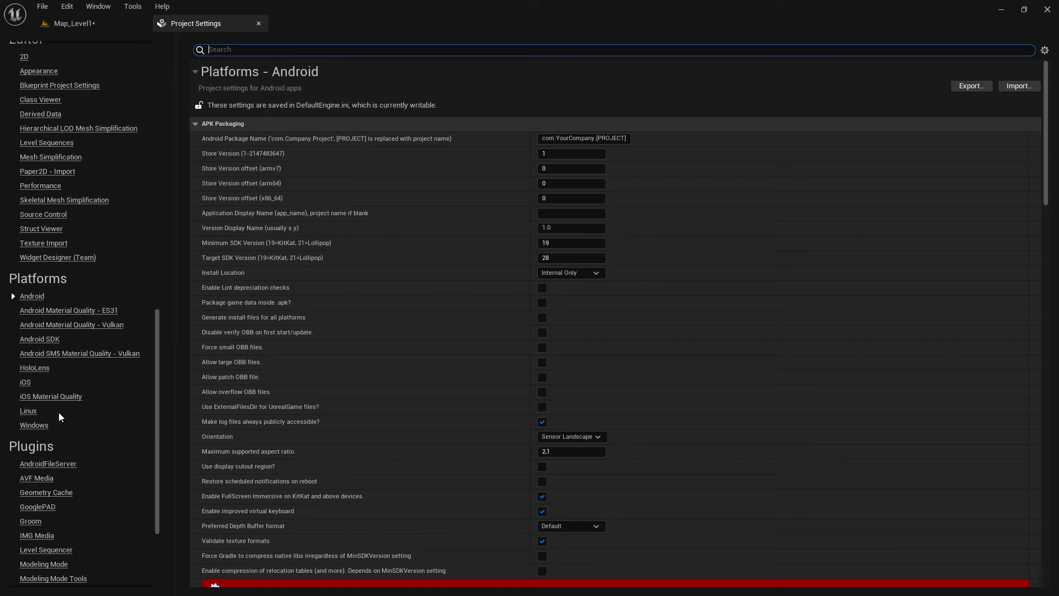
pyautogui.click(33, 424)
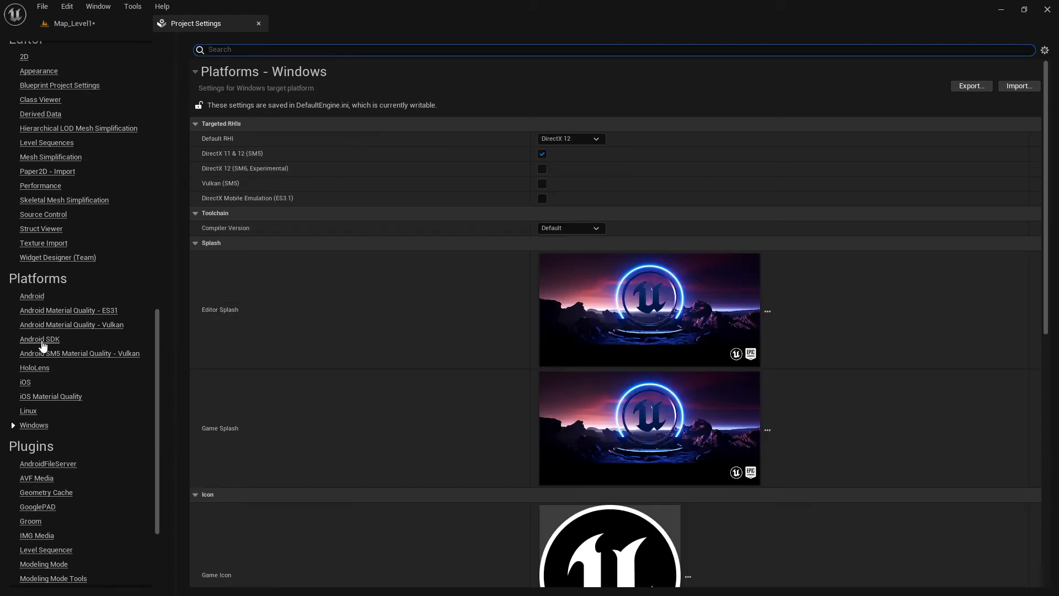
pyautogui.click(32, 296)
# Look through the Plugins category and open its Niagara settings page
pyautogui.scroll(-3, 116, 332)
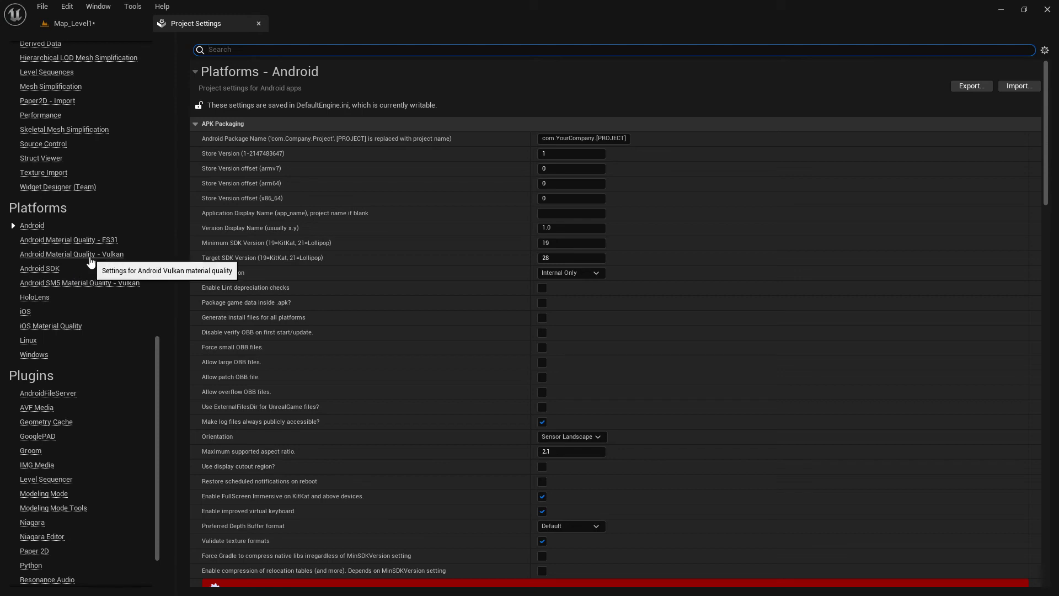
pyautogui.scroll(-2, 90, 260)
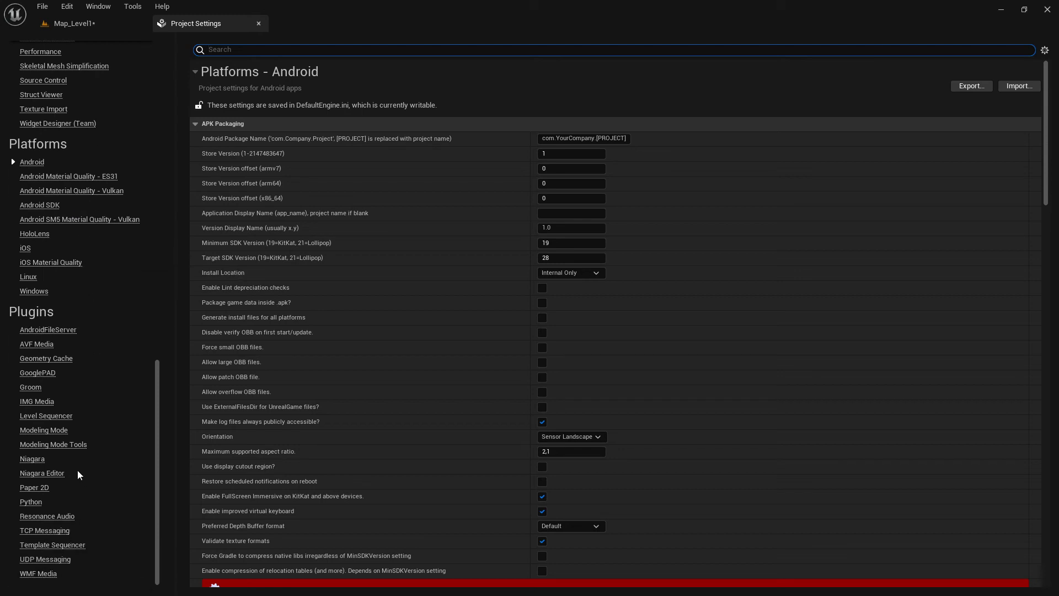
pyautogui.click(30, 462)
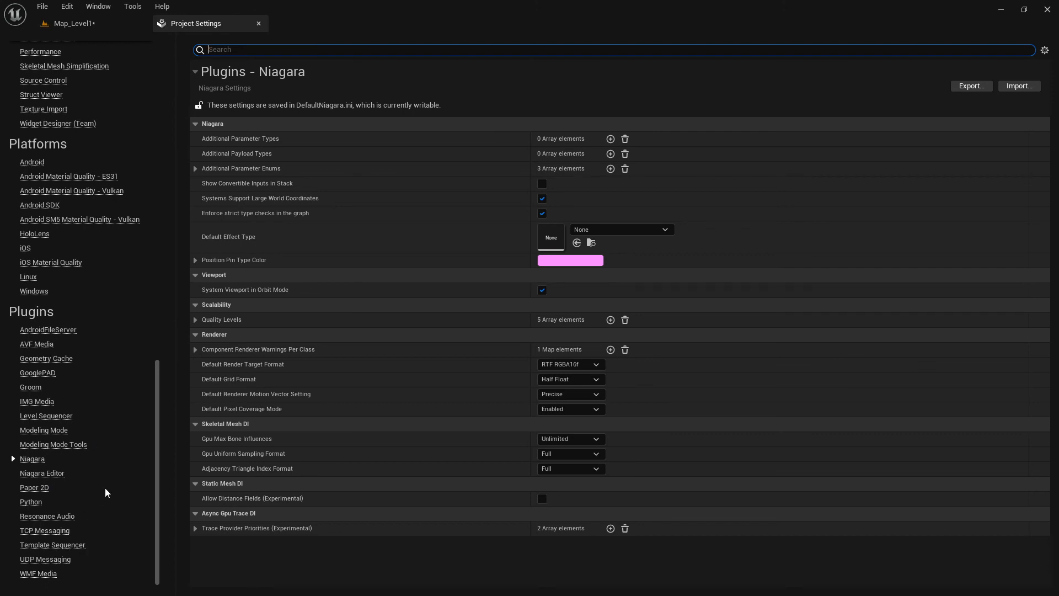
# Review the settings categories again and view the Project category's Maps & Modes and Packaging pages
pyautogui.scroll(15, 119, 502)
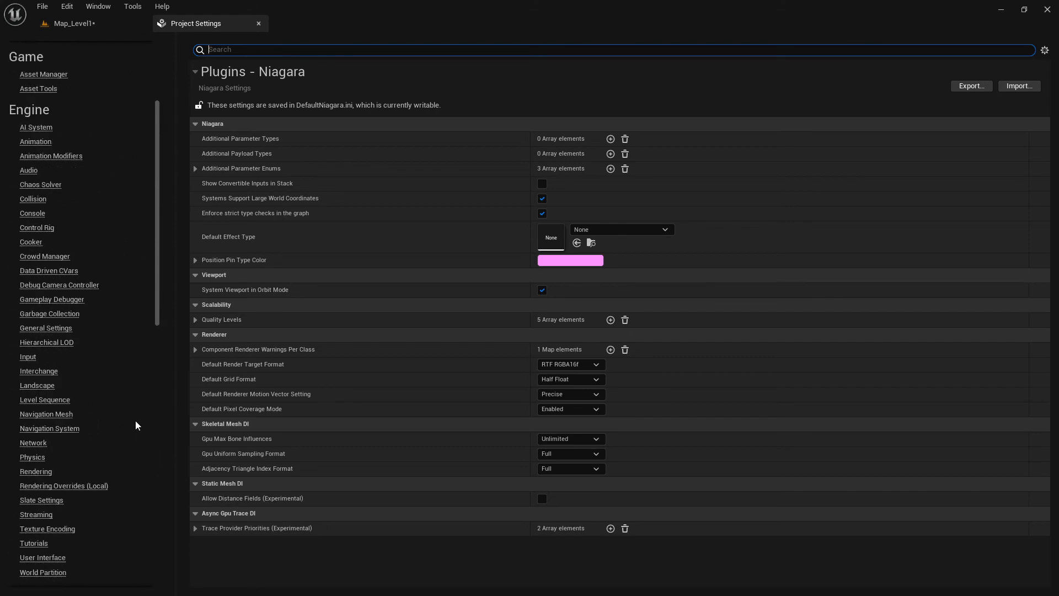
pyautogui.scroll(5, 137, 422)
pyautogui.scroll(-4, 94, 458)
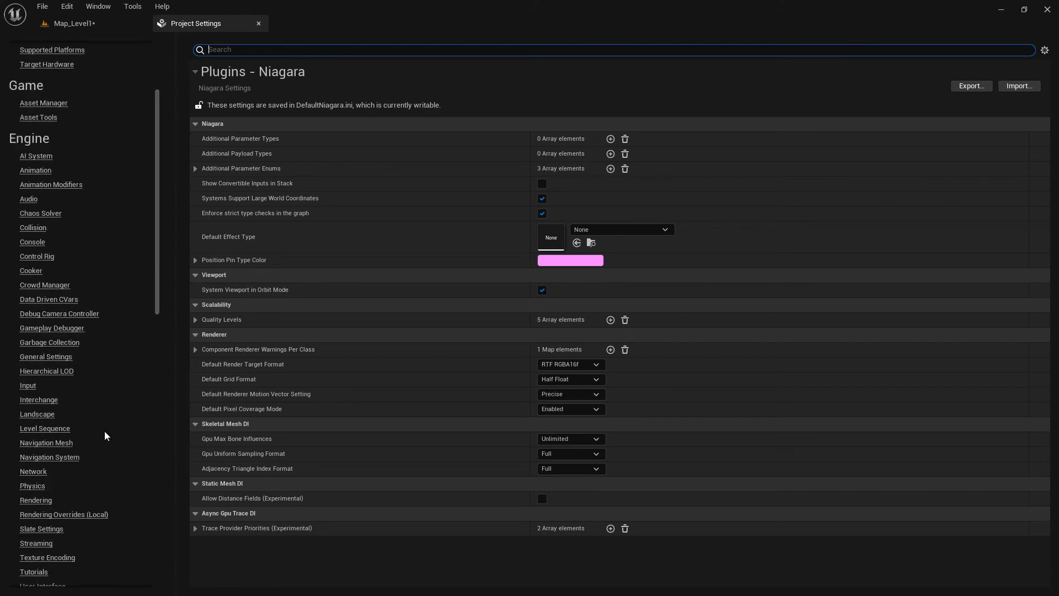
pyautogui.scroll(-15, 105, 436)
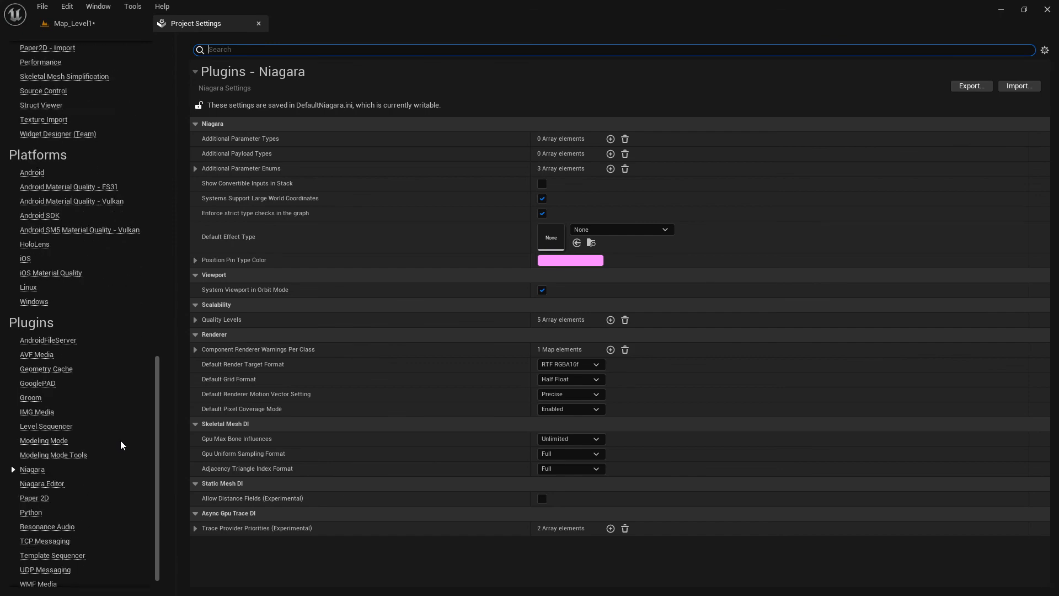
pyautogui.scroll(8, 127, 438)
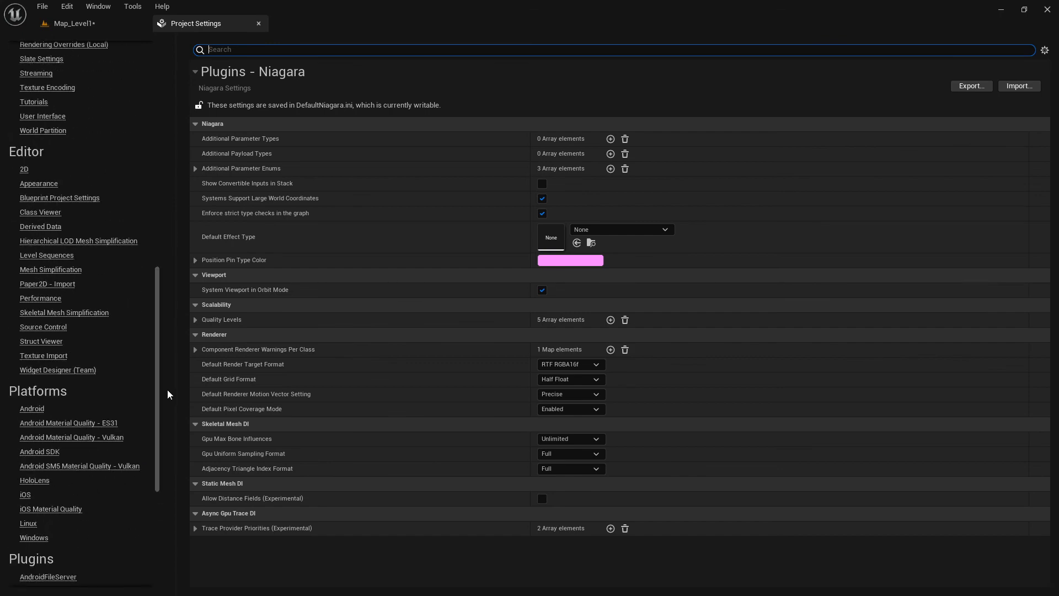
pyautogui.scroll(9, 142, 384)
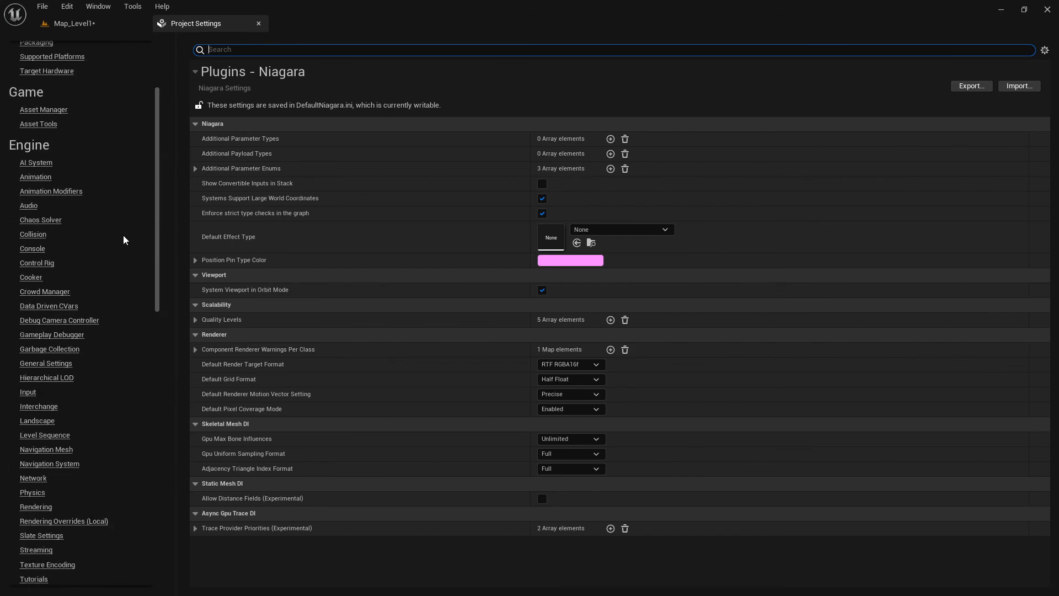
pyautogui.scroll(4, 124, 240)
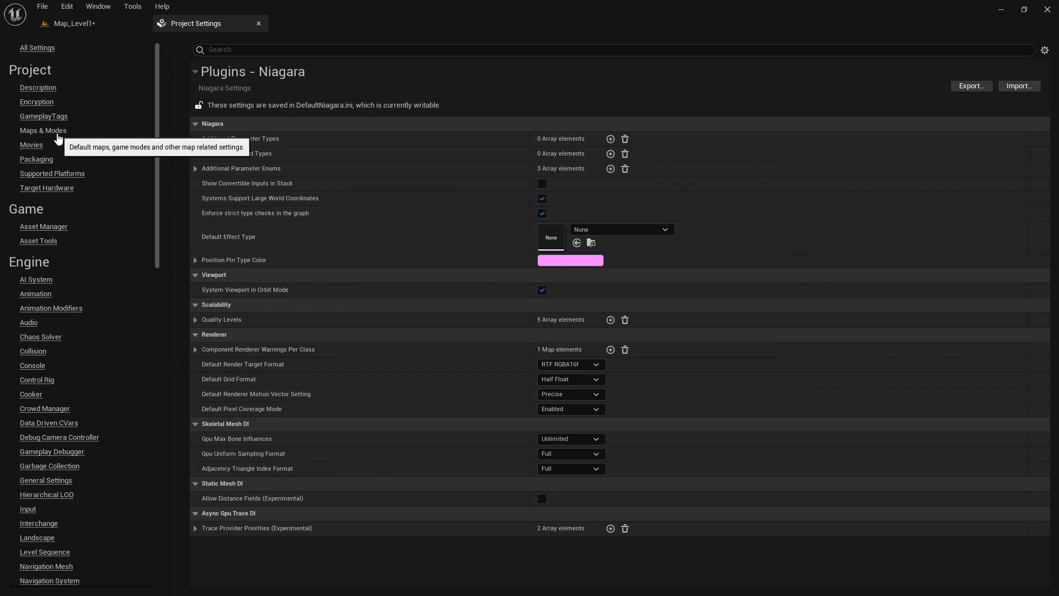
pyautogui.click(55, 130)
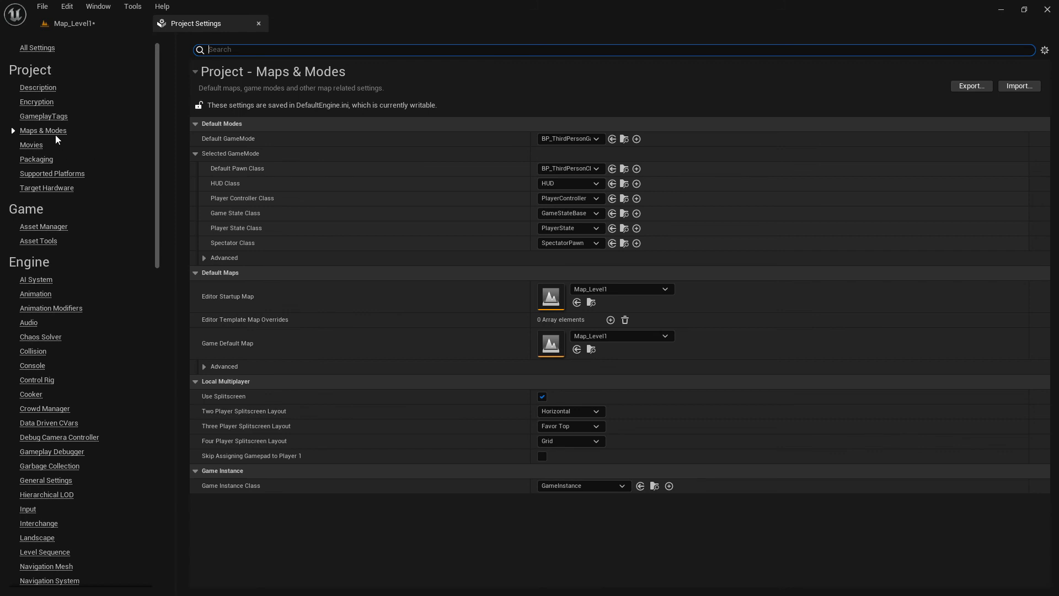
pyautogui.click(37, 160)
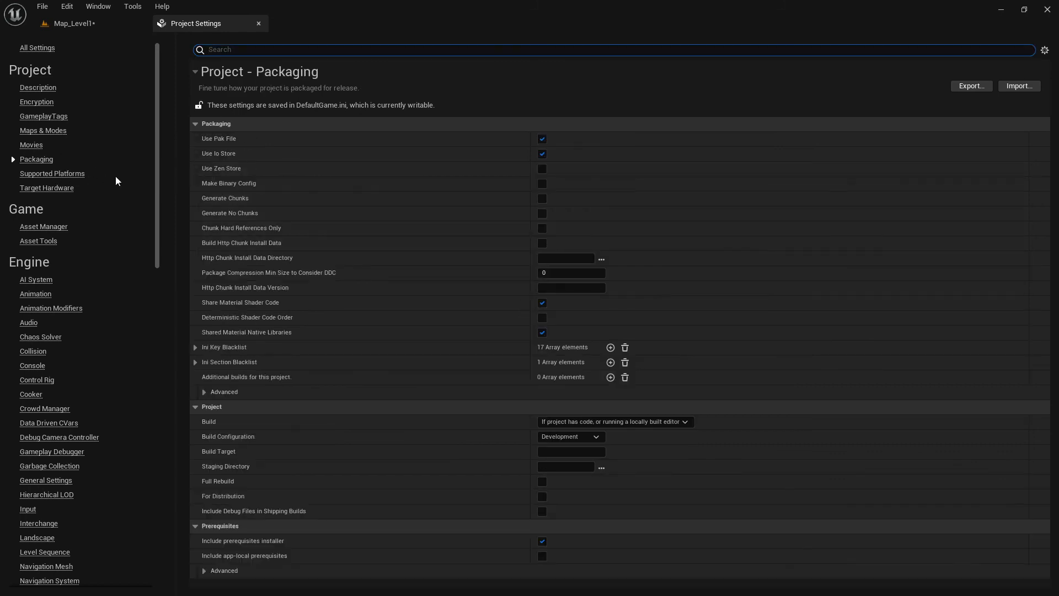
# Revisit the Engine category's Audio, Collision and Input pages
pyautogui.scroll(-2, 116, 182)
pyautogui.scroll(-2, 119, 195)
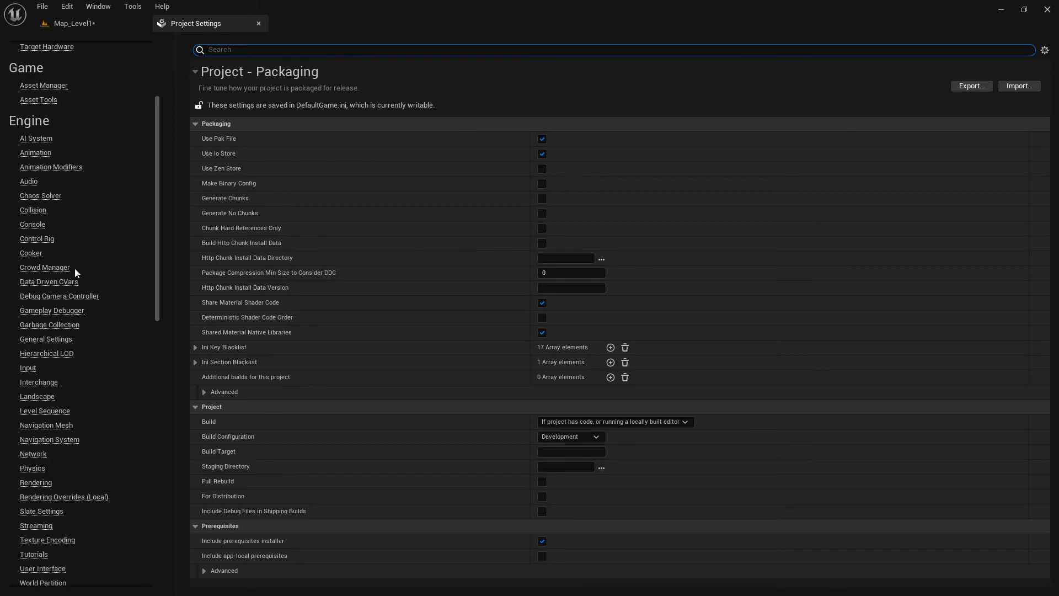
pyautogui.click(28, 181)
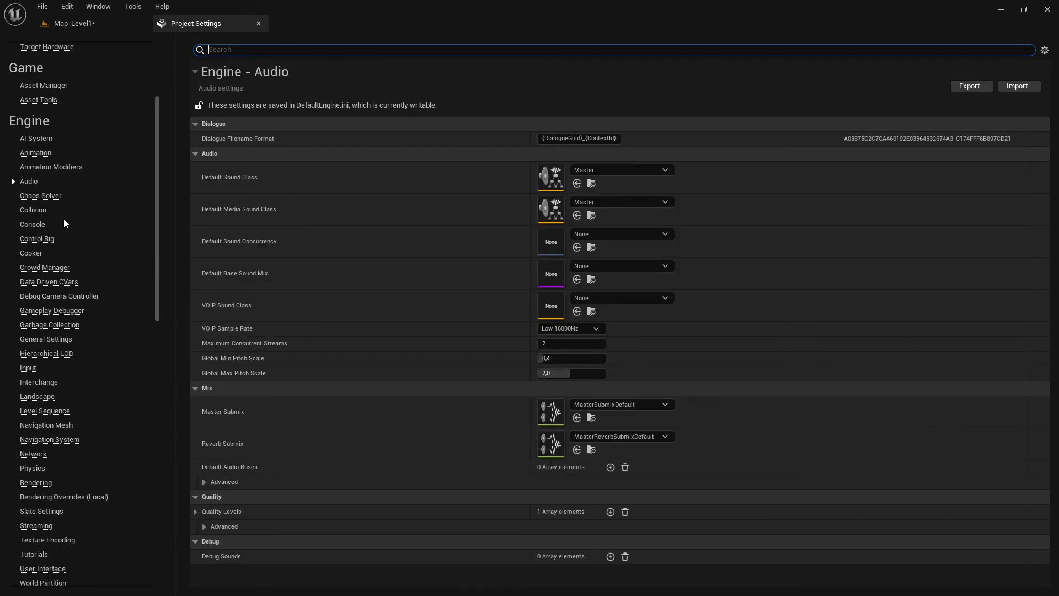
pyautogui.click(52, 210)
pyautogui.scroll(-1, 106, 241)
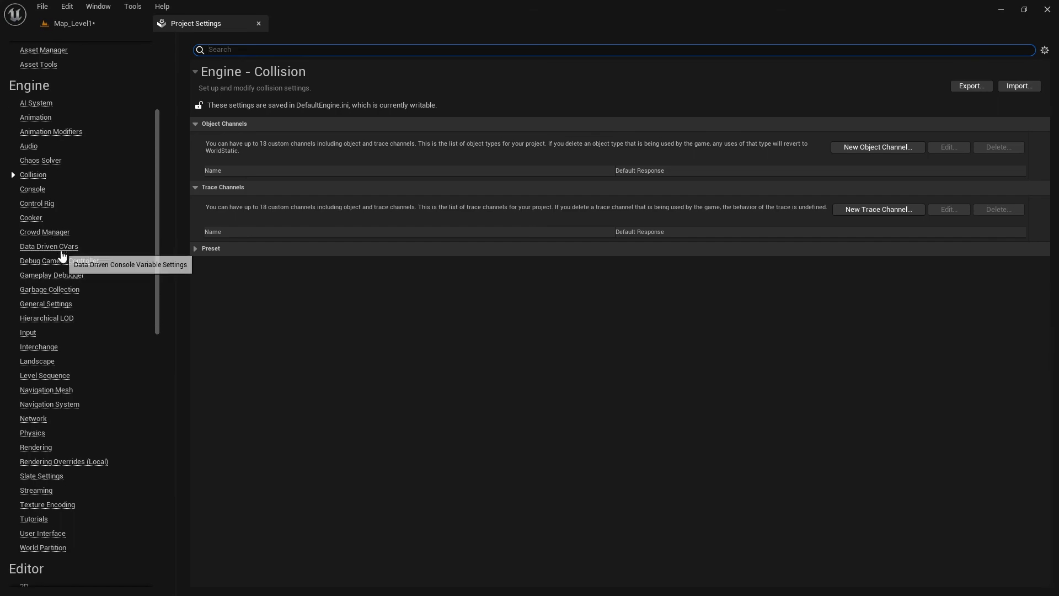
pyautogui.click(30, 336)
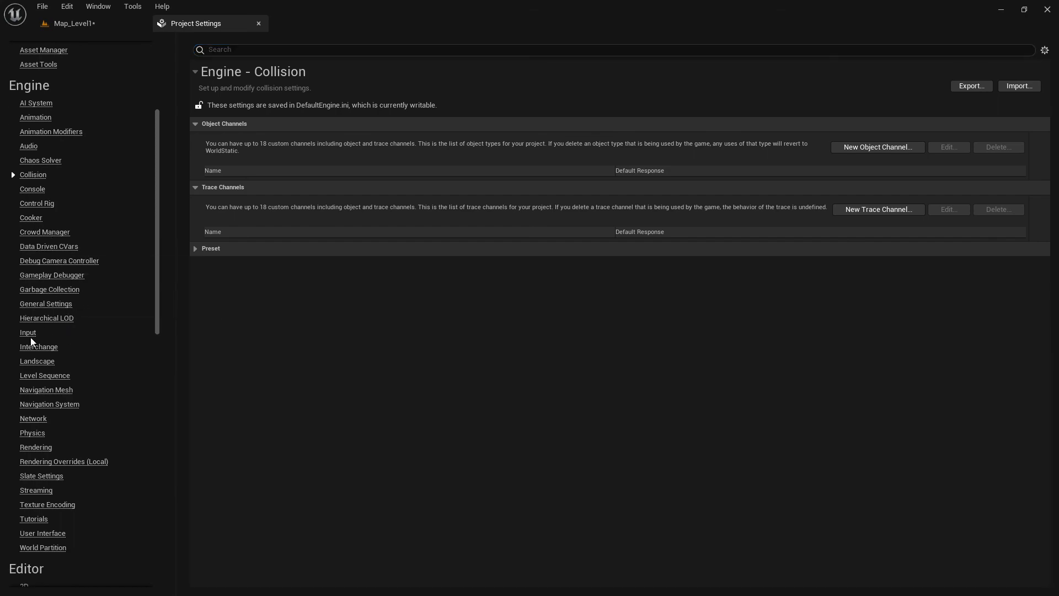
# Reopen the Platforms category's Android page and look over the Plugins page names
pyautogui.scroll(-10, 105, 338)
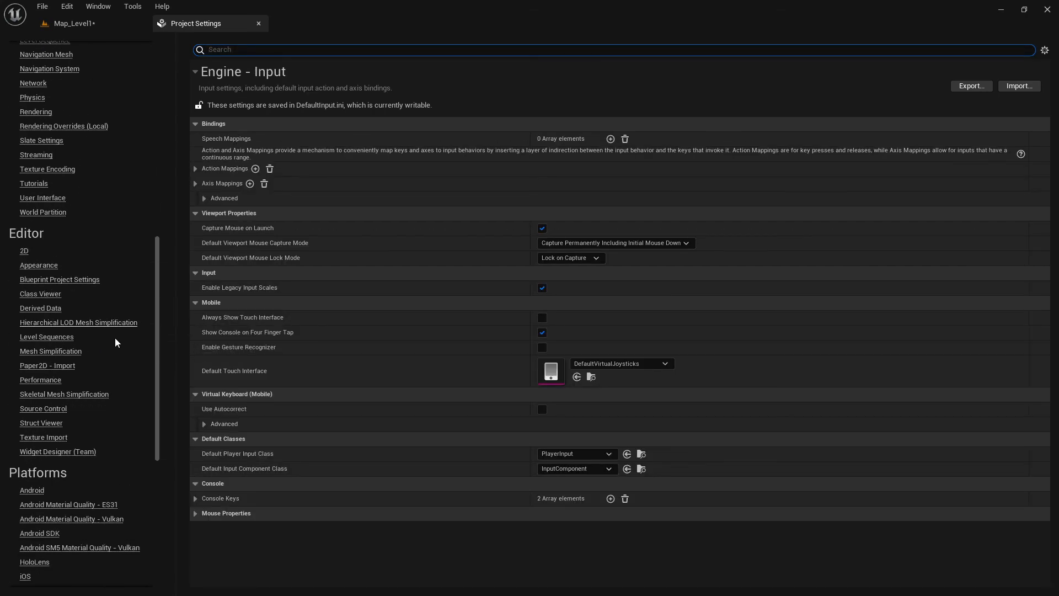
pyautogui.scroll(-6, 119, 335)
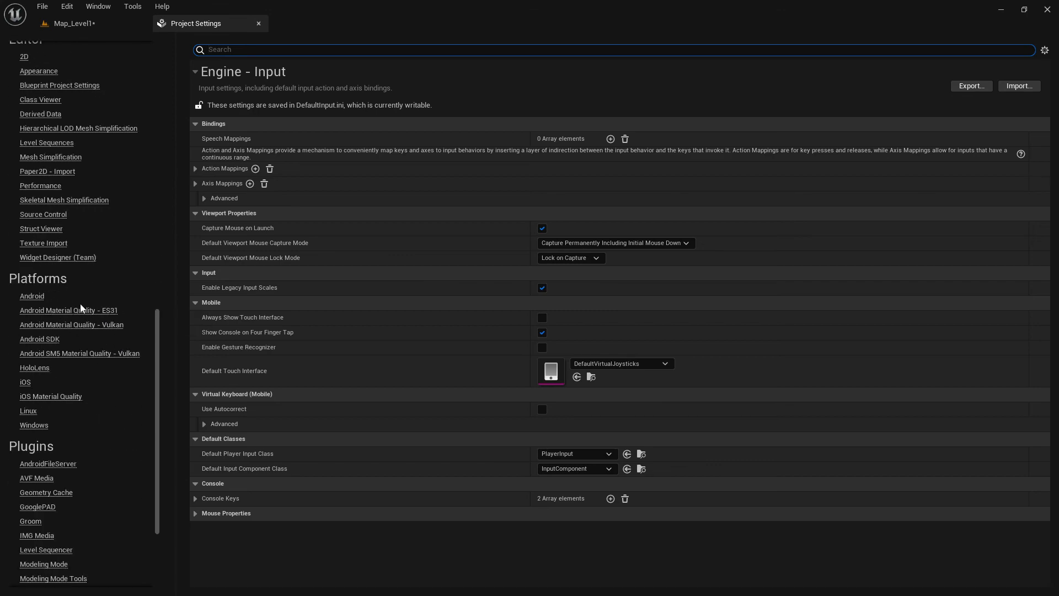
pyautogui.scroll(-2, 83, 380)
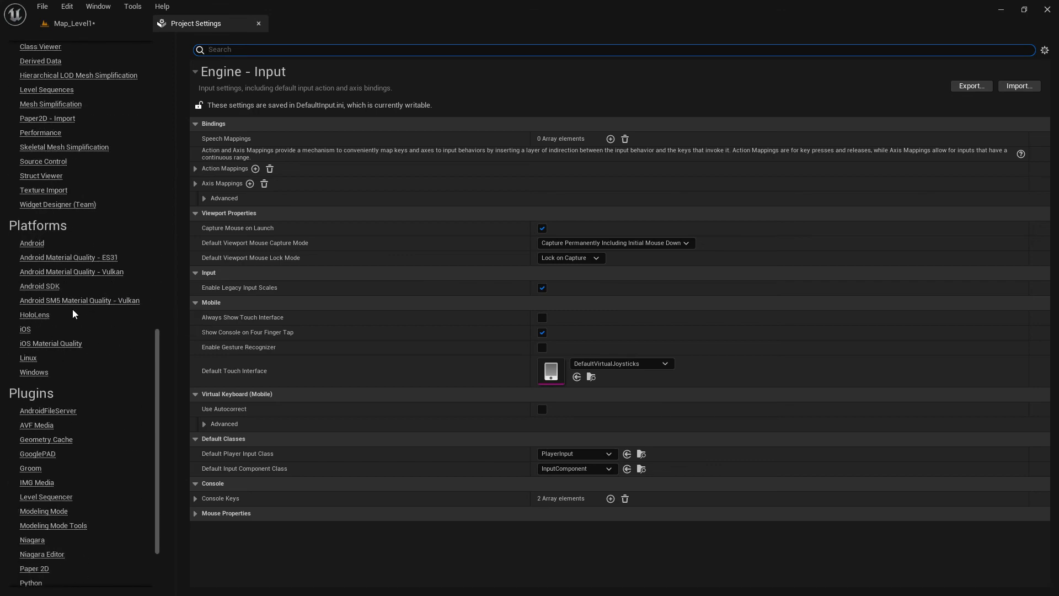
pyautogui.click(40, 248)
pyautogui.scroll(-3, 119, 326)
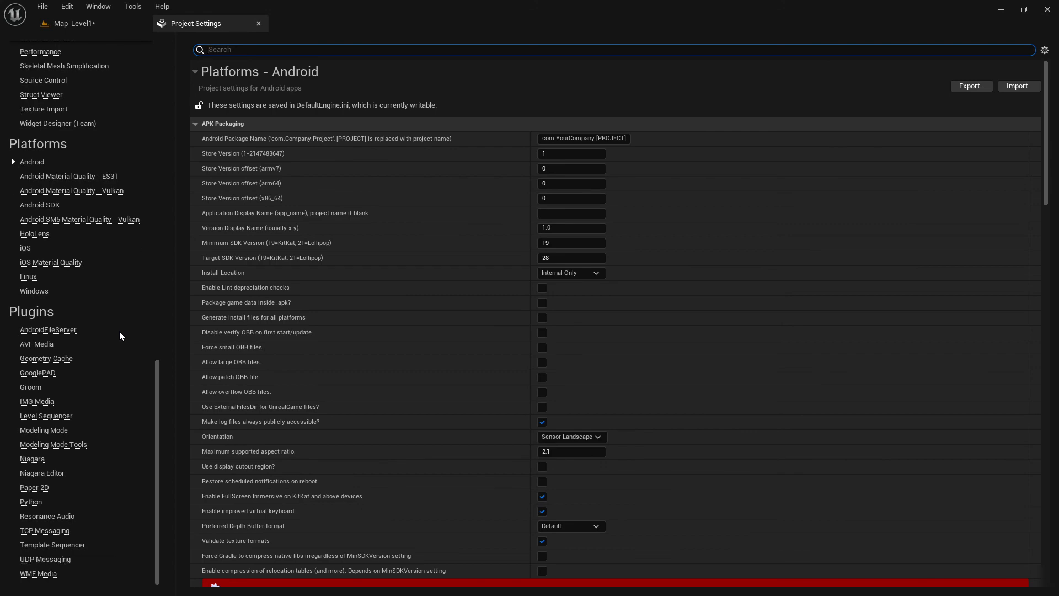
# Return to the Project category's Maps & Modes page to review the default game mode and maps
pyautogui.scroll(20, 120, 333)
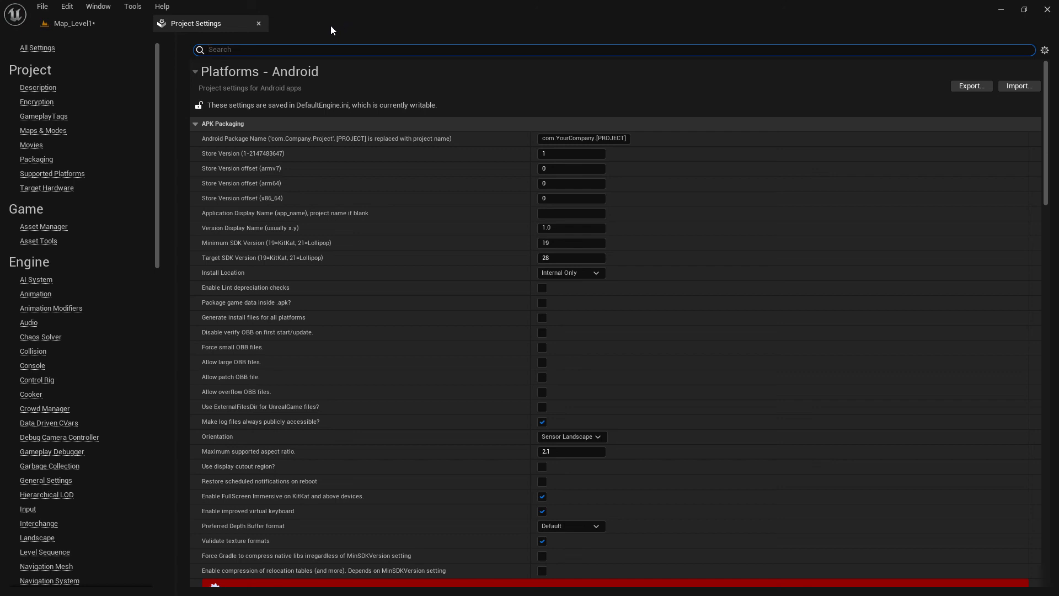
pyautogui.scroll(-4, 45, 358)
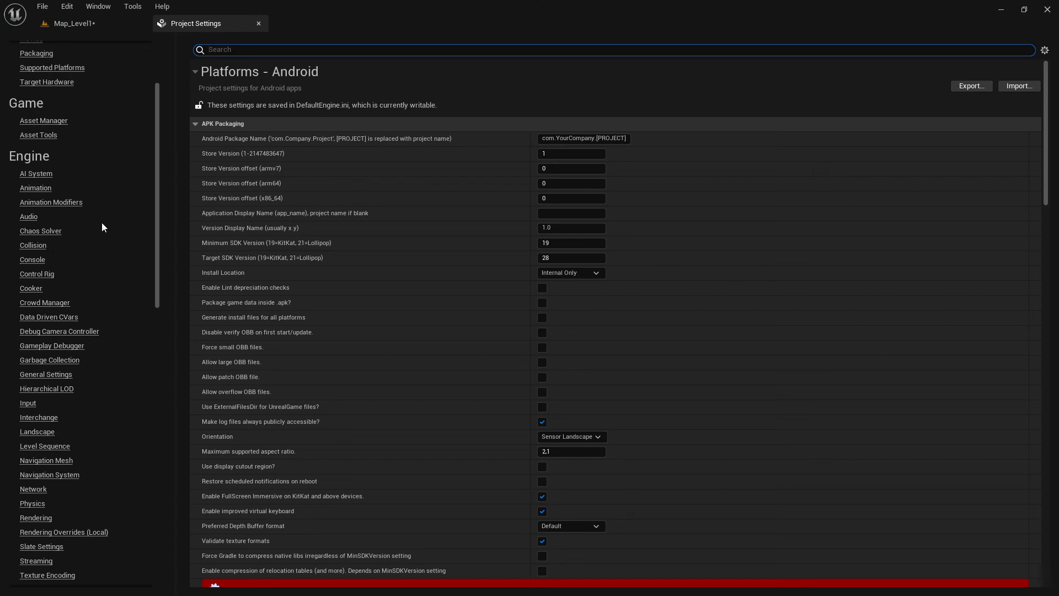
pyautogui.scroll(4, 104, 224)
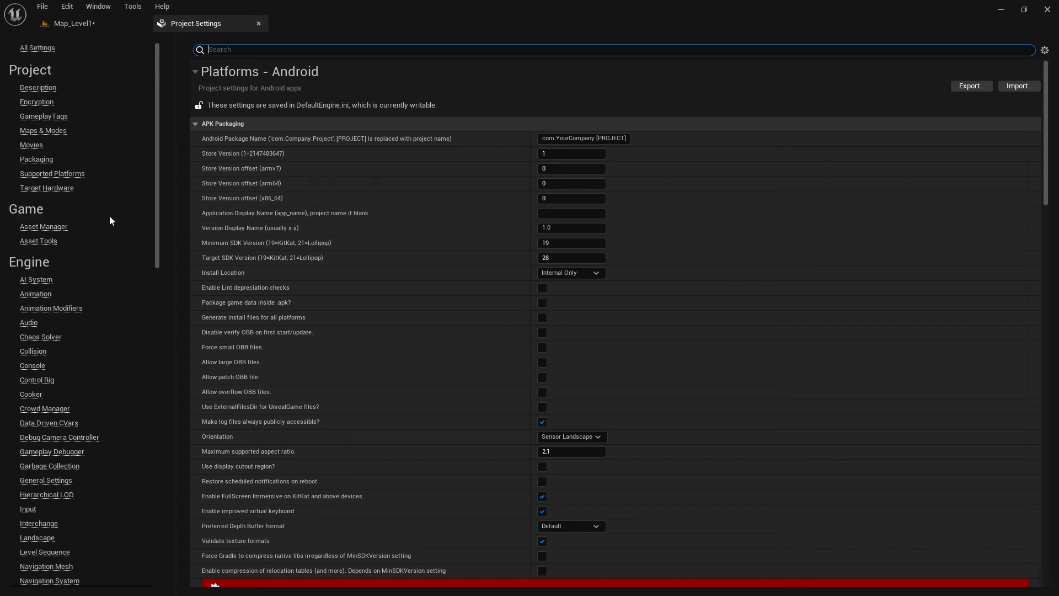
pyautogui.click(62, 131)
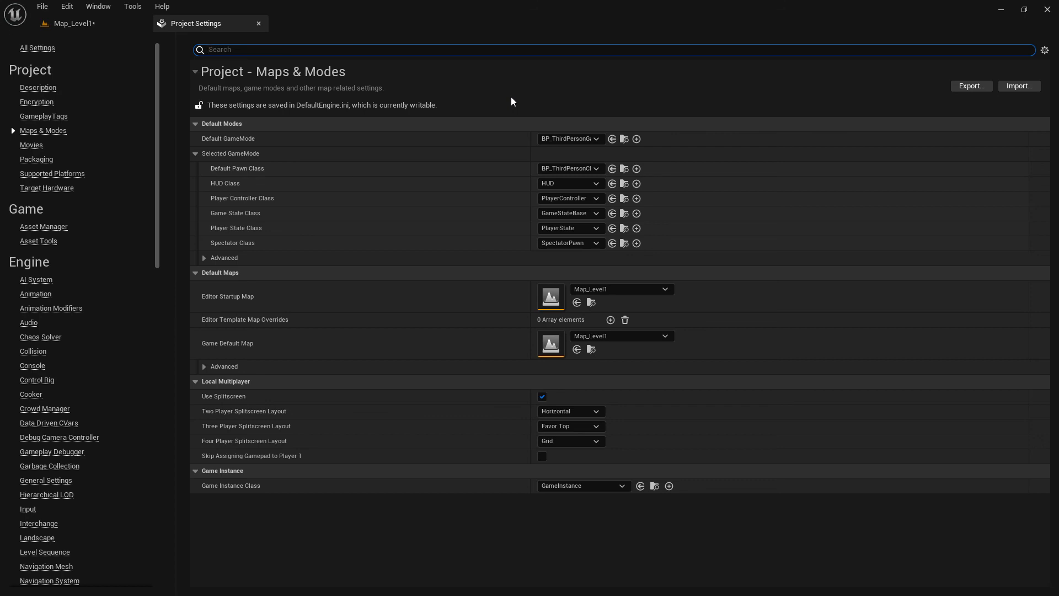
# Close the project settings and save all unsaved content, including the Map_Level1 level
pyautogui.click(258, 24)
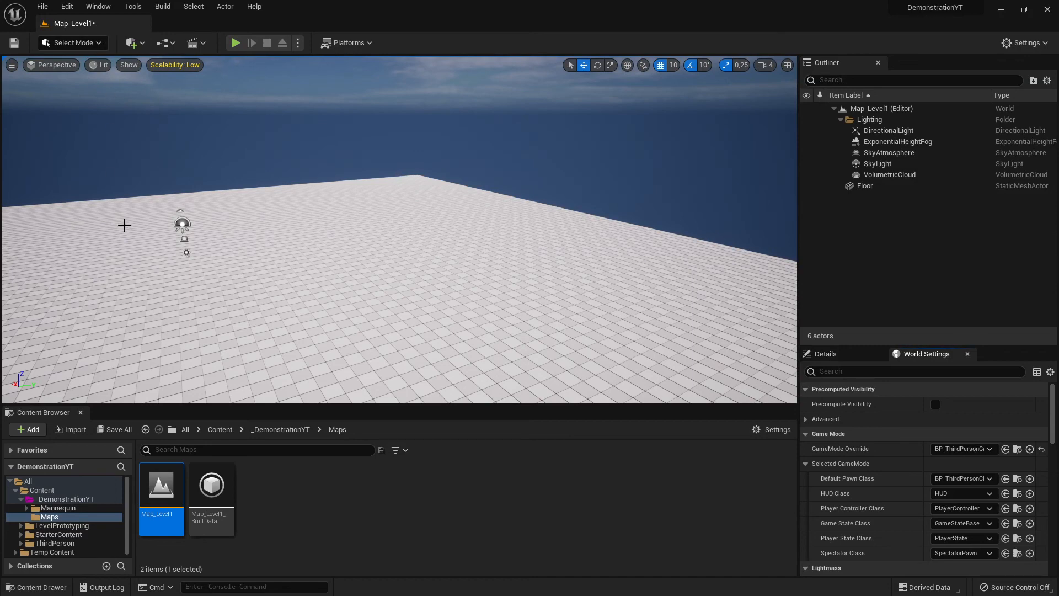
pyautogui.click(114, 429)
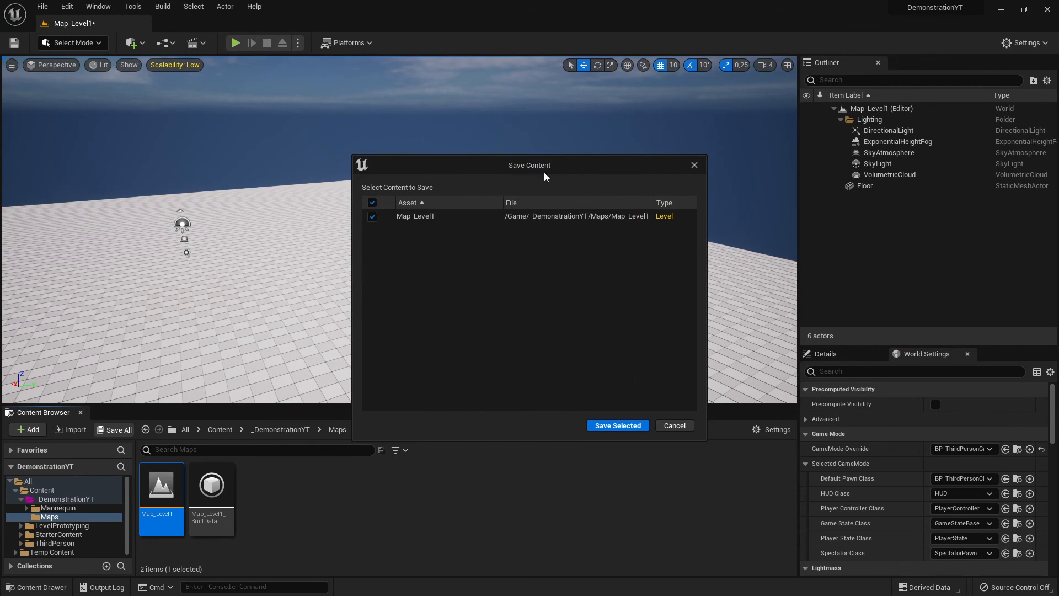
pyautogui.click(617, 426)
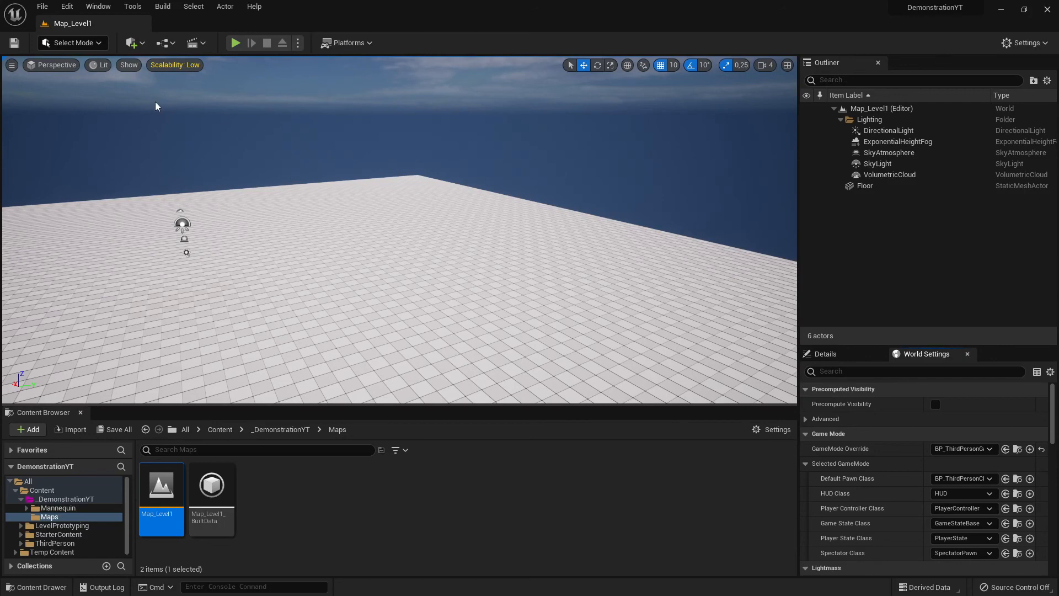
# Look through the _DemonstrationYT folder's Maps and Mannequin subfolders and look around the level
pyautogui.click(55, 499)
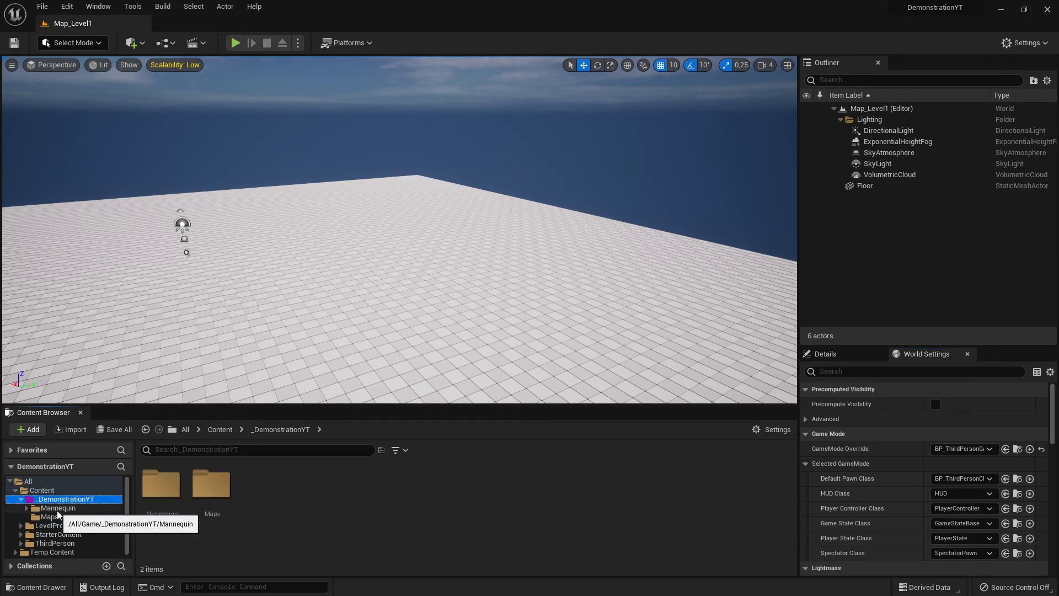
pyautogui.click(62, 516)
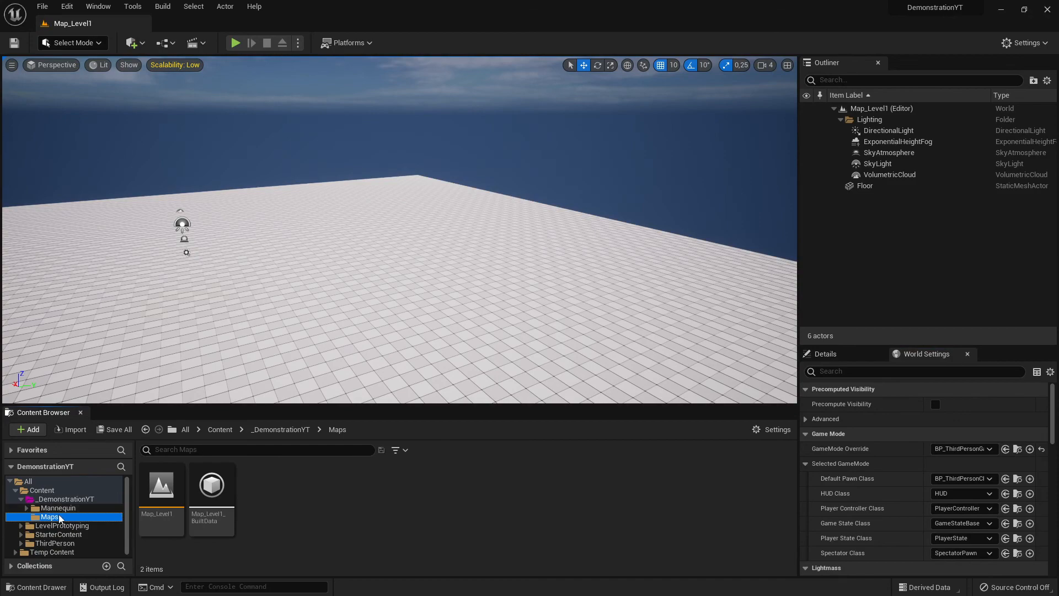
pyautogui.moveTo(508, 230)
pyautogui.mouseDown(button='right')
pyautogui.moveTo(364, 245)
pyautogui.moveTo(492, 222)
pyautogui.mouseUp(button='right')
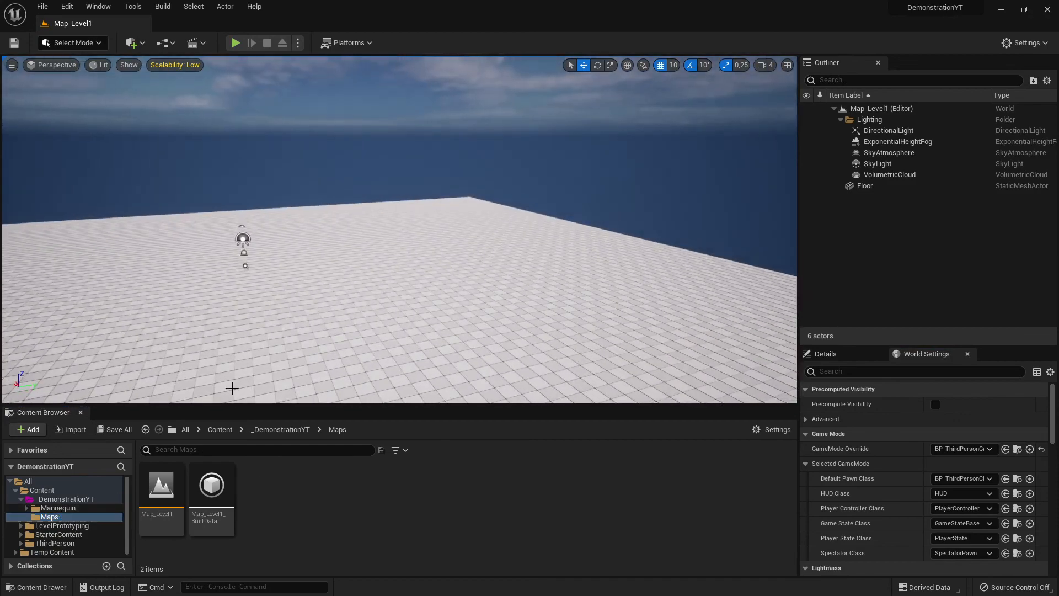
pyautogui.click(60, 507)
pyautogui.moveTo(515, 297)
pyautogui.mouseDown(button='right')
pyautogui.moveTo(474, 298)
pyautogui.moveTo(515, 297)
pyautogui.mouseUp(button='right')
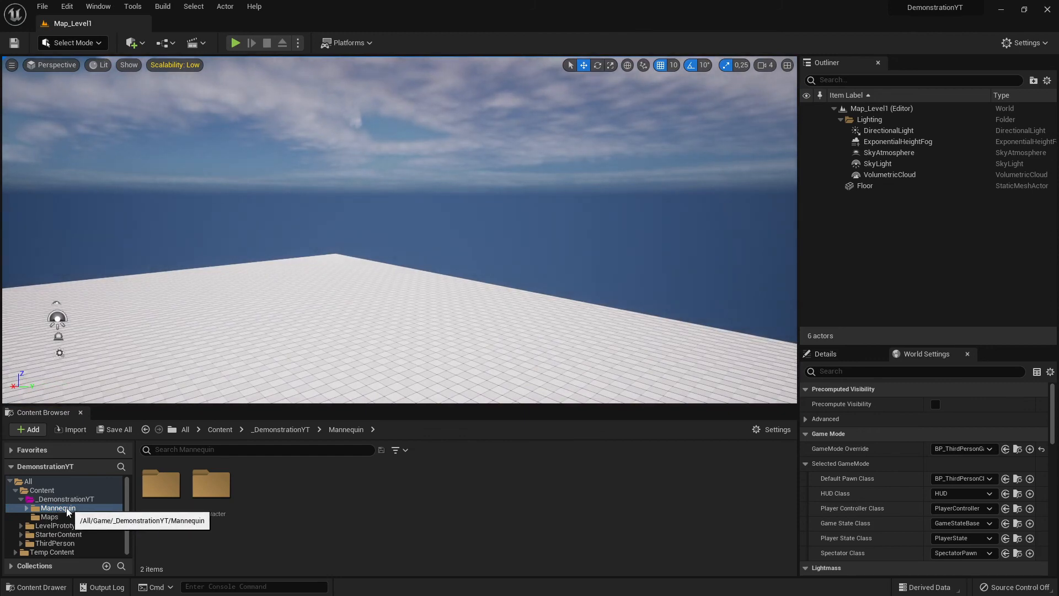
pyautogui.moveTo(434, 270); pyautogui.dragTo(433, 269, button='right')
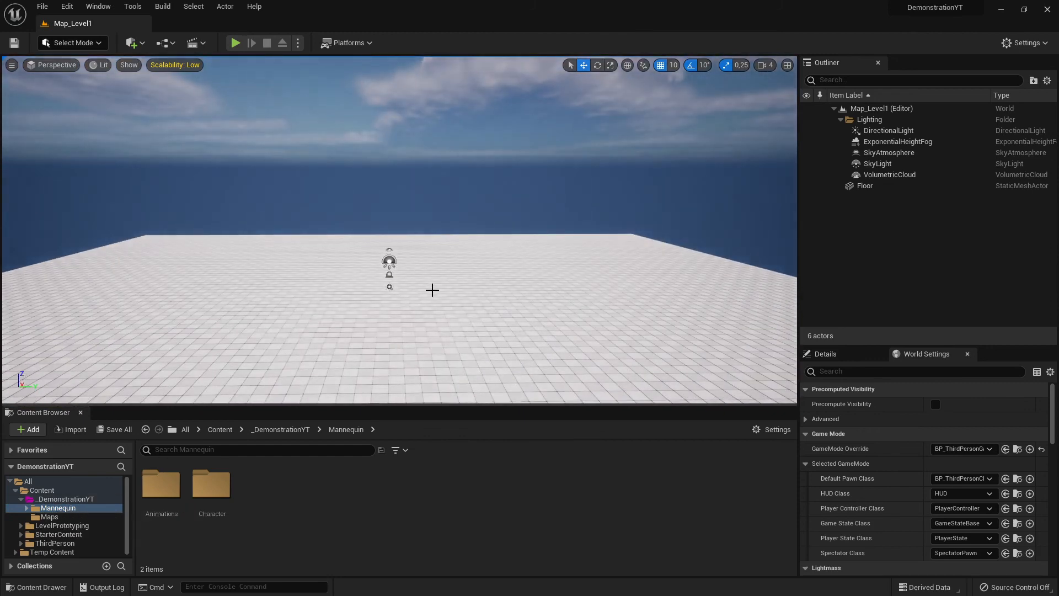